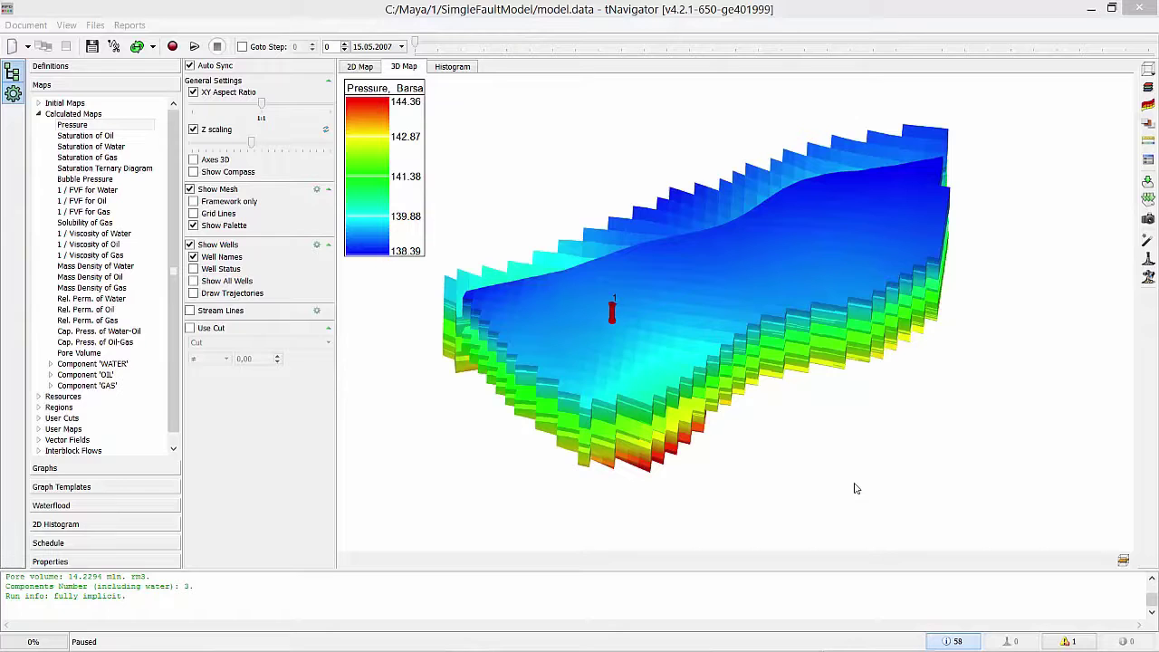
Step: Run the simulation from the start and stop it at the 15.03.2008 time step
left_click(697, 440)
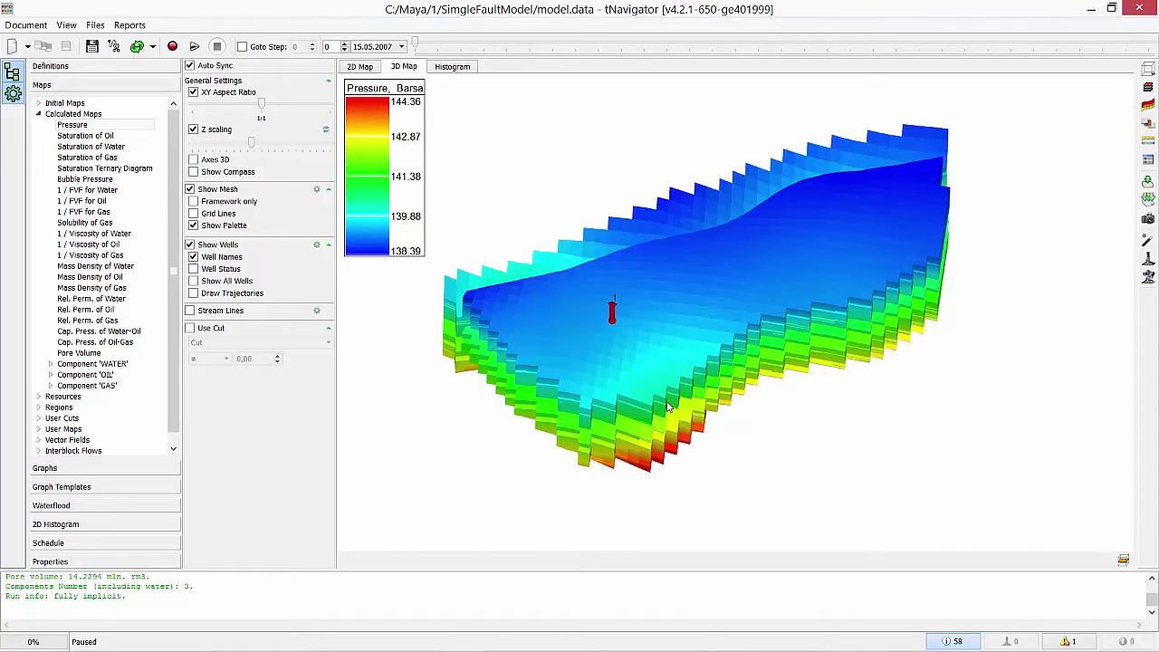
scroll(679, 422, "up", 5)
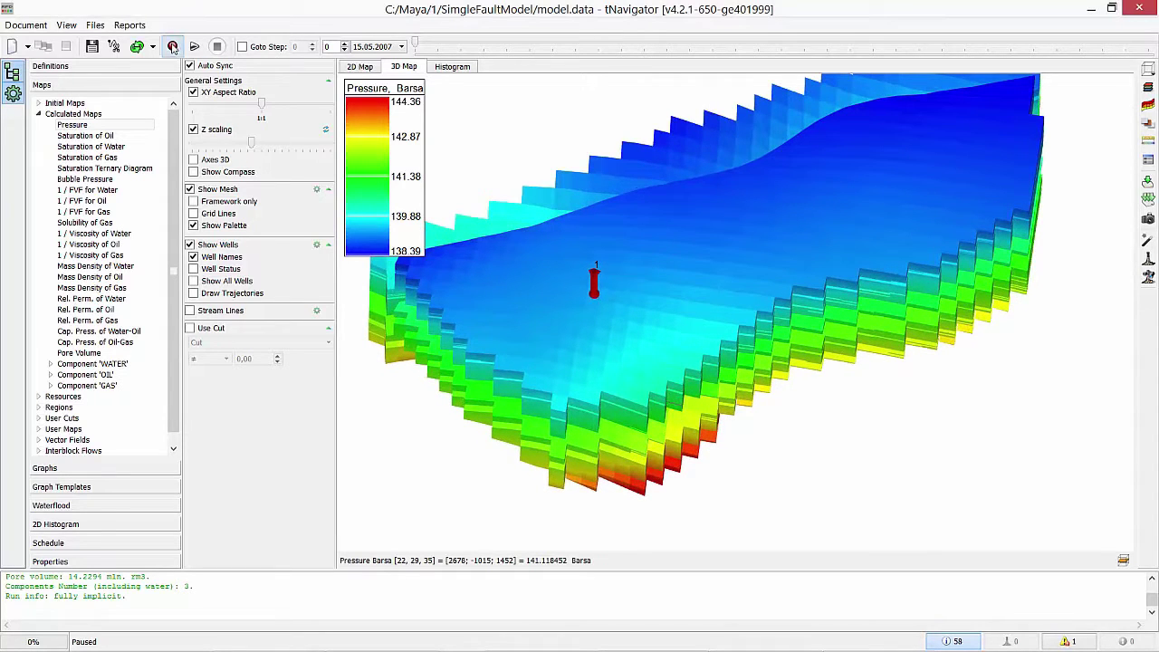
left_click(172, 46)
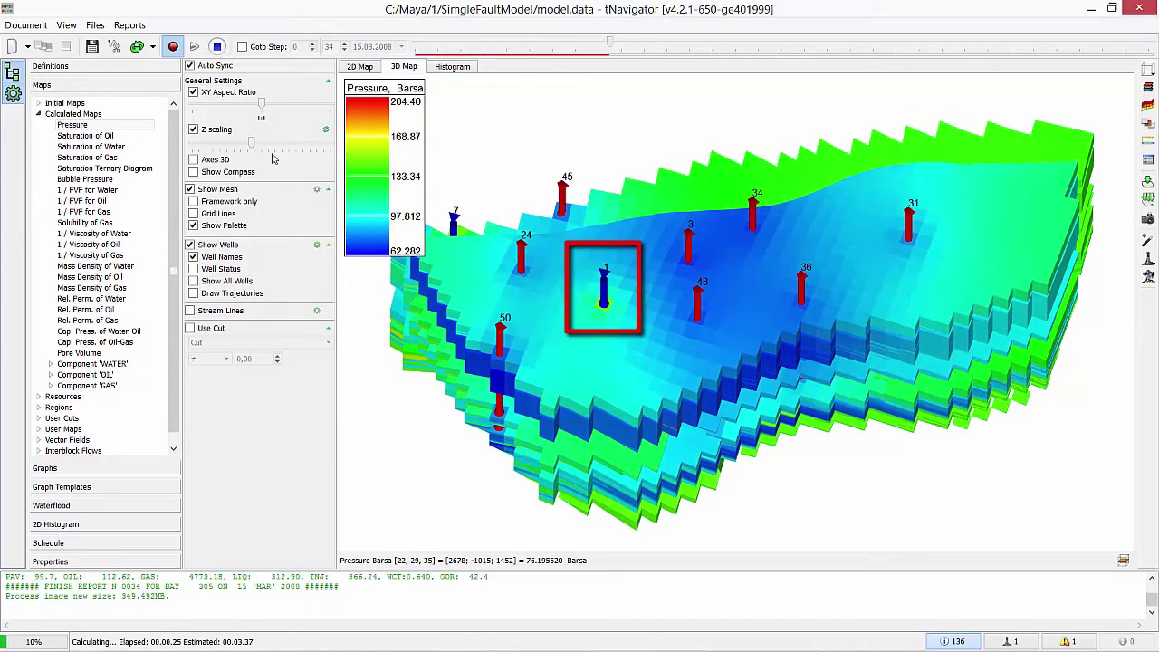
left_click(216, 46)
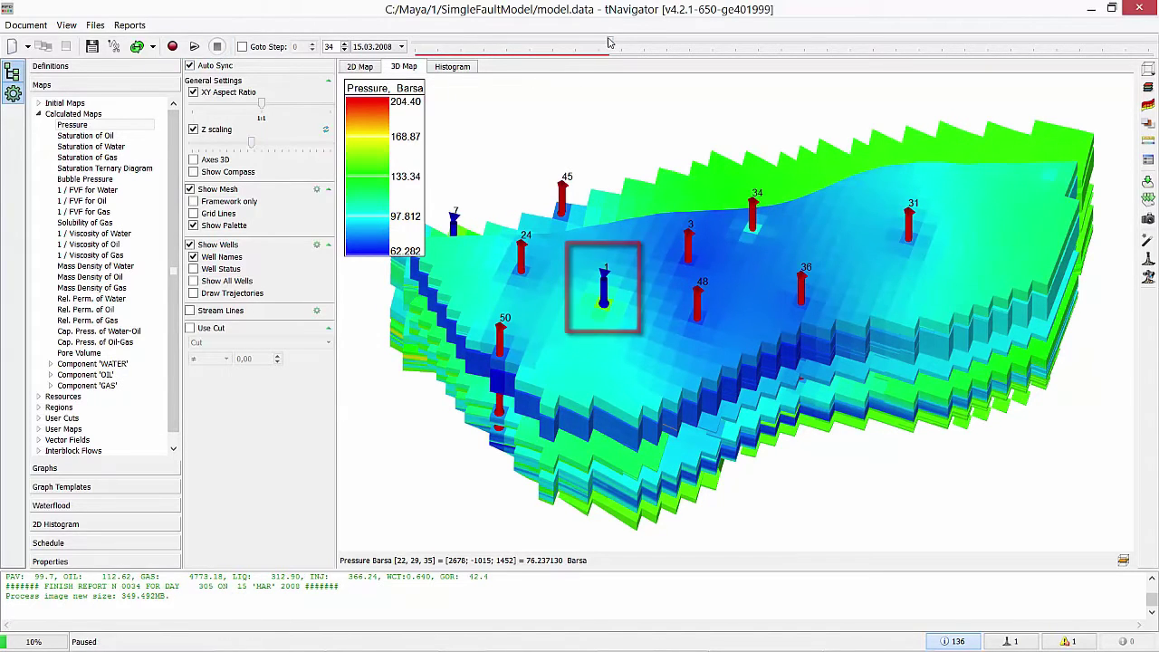
Step: Enable a tracer with the default name and concentration on injection well 1 from time step 32 (01.03.2008) and save the well
left_click_drag(607, 47, 601, 47)
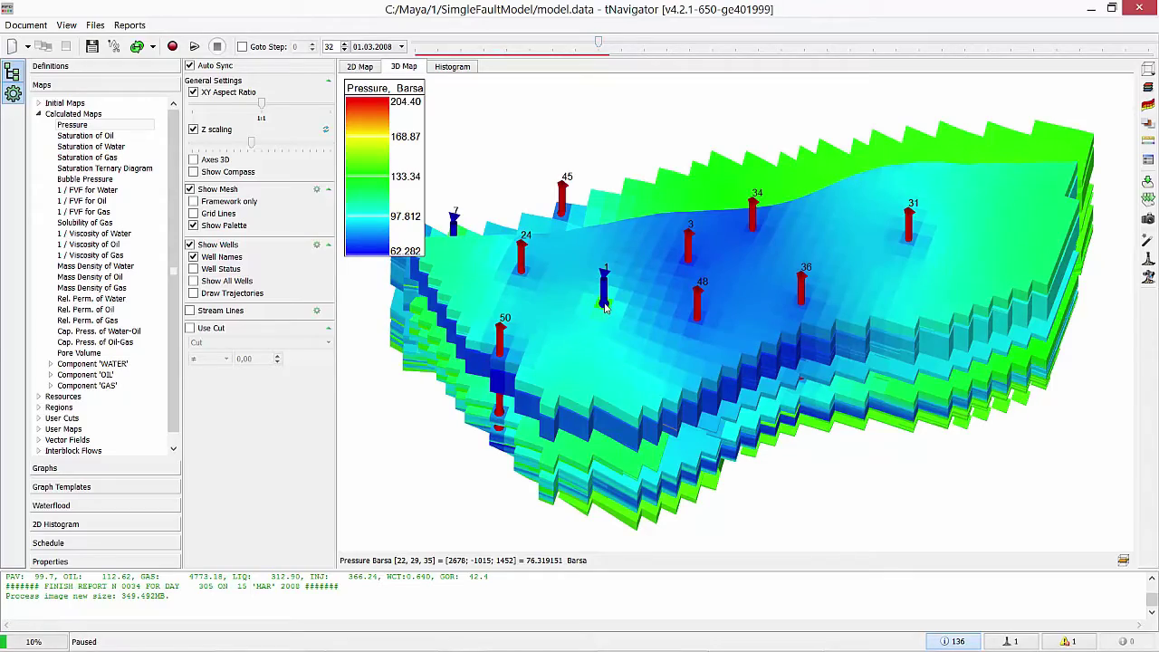
right_click(605, 308)
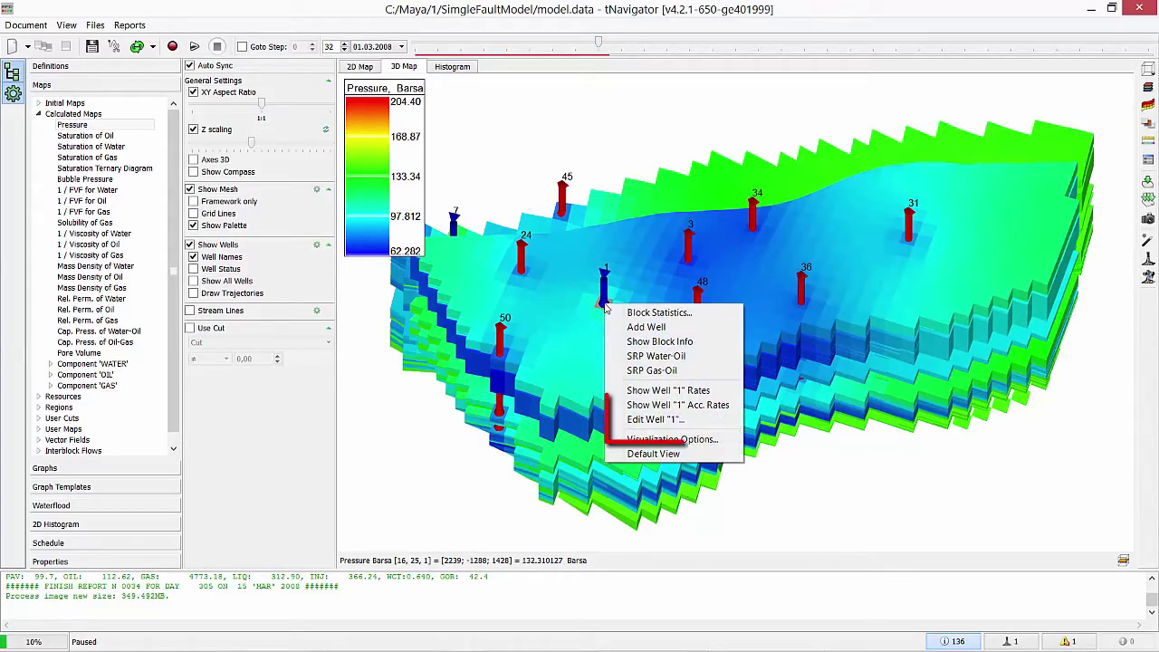
left_click(623, 422)
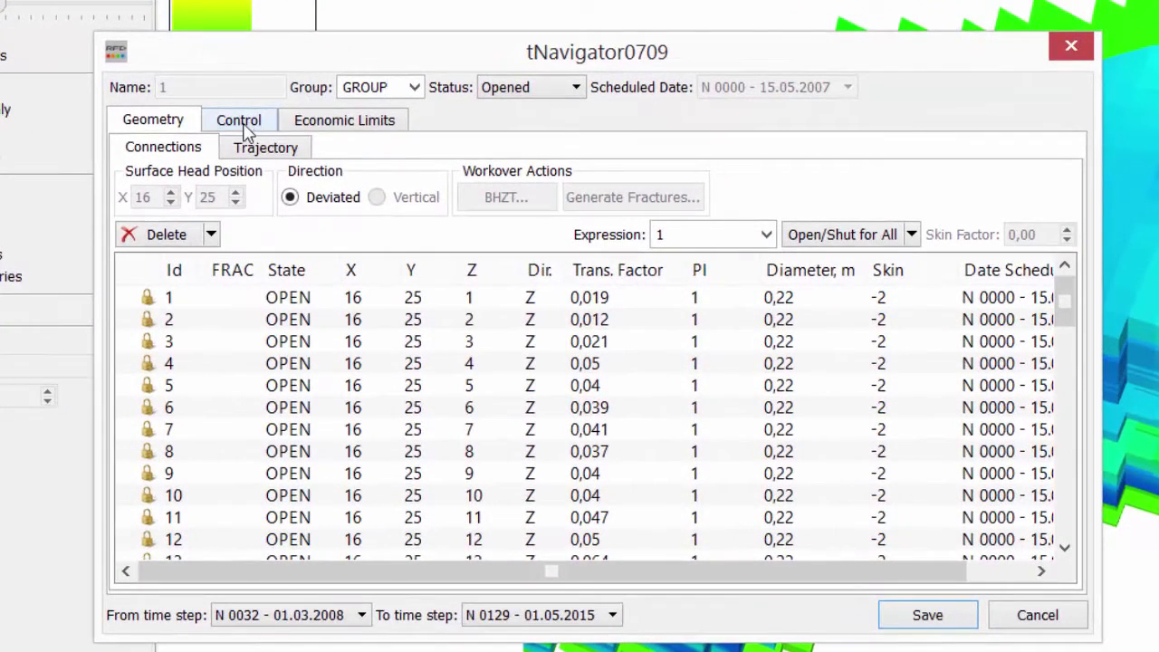
left_click(238, 121)
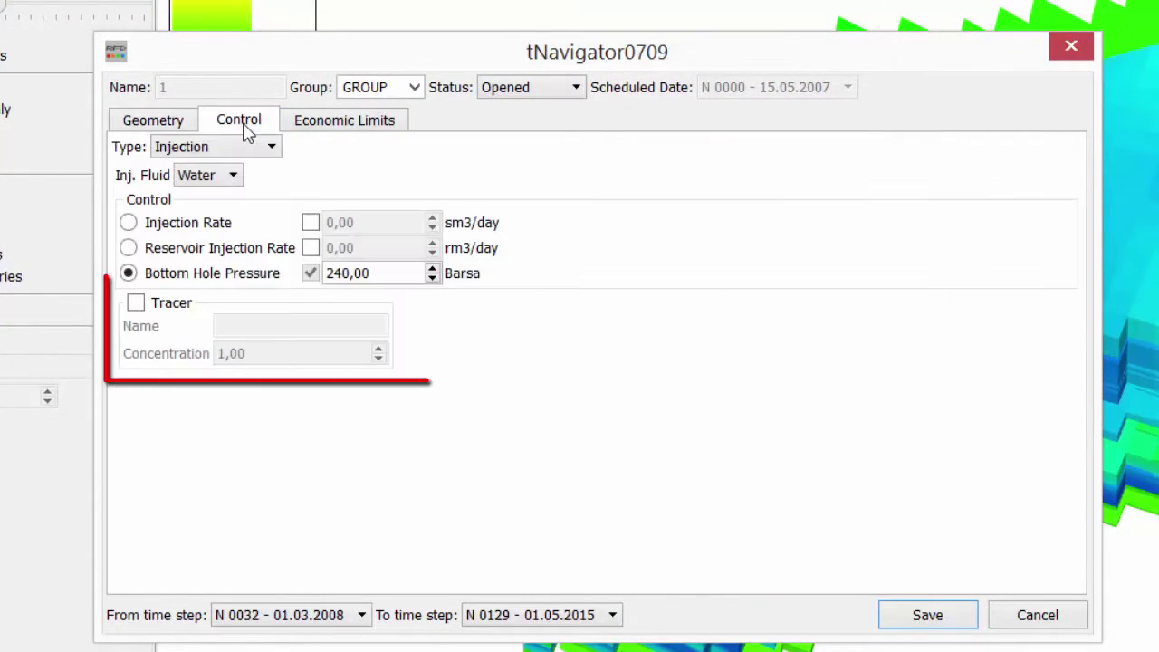
left_click(135, 303)
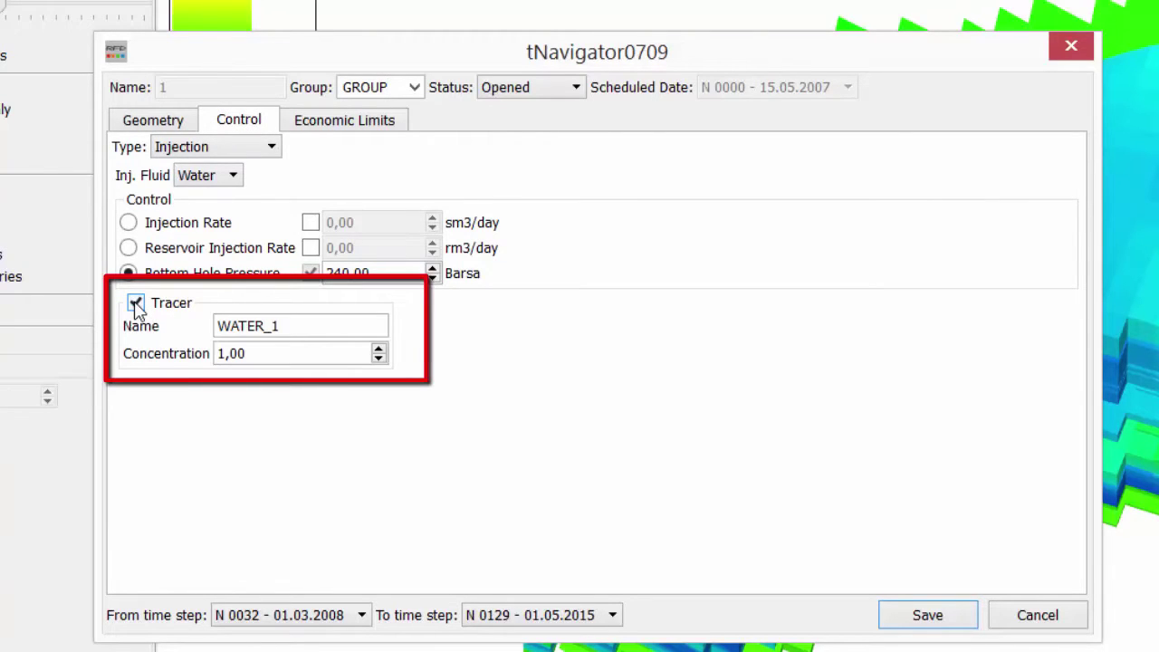
left_click(305, 326)
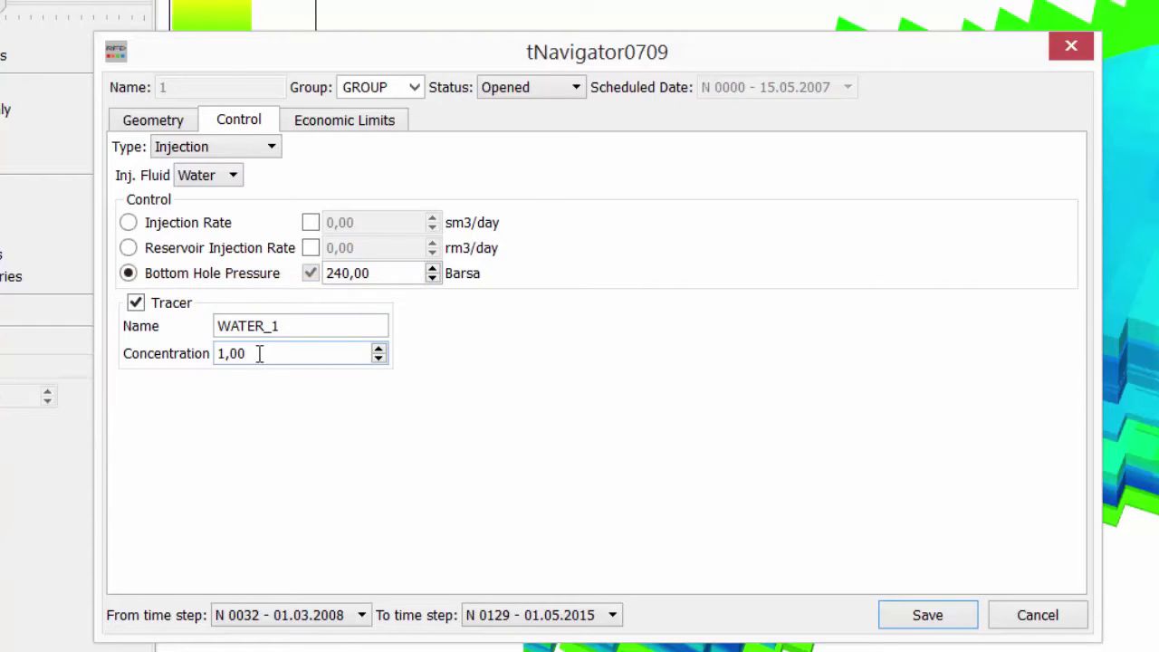
left_click(929, 615)
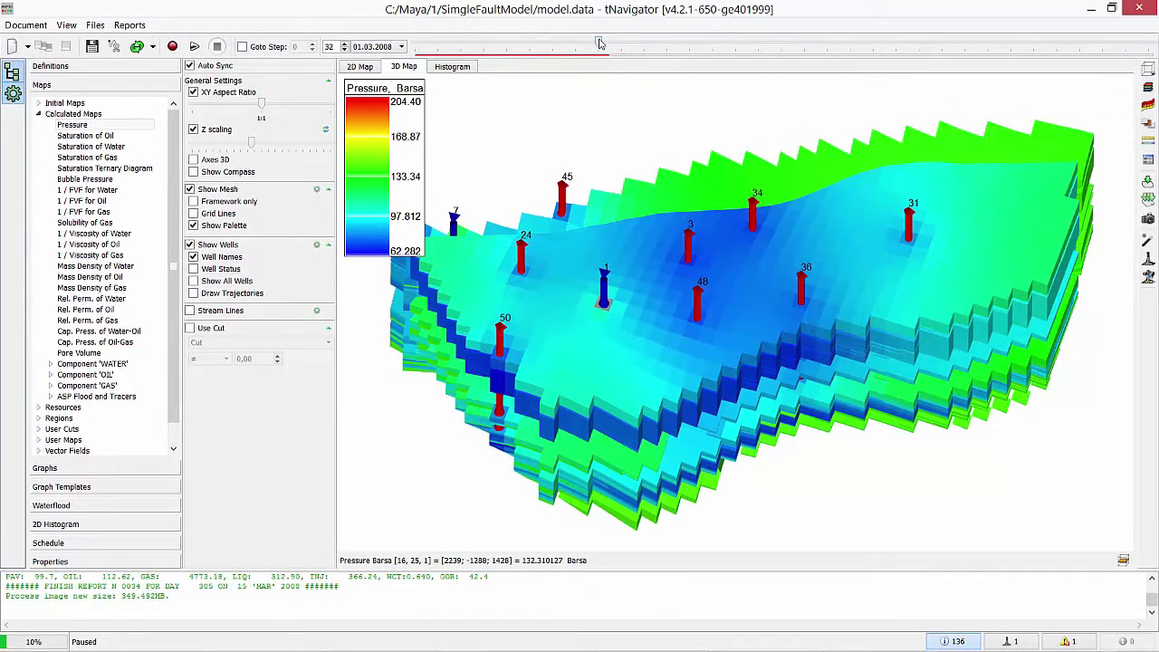
Step: Enable a tracer with the default settings on injection well 34 from time step 35 (21.03.2008) and save the well
left_click_drag(599, 43, 612, 46)
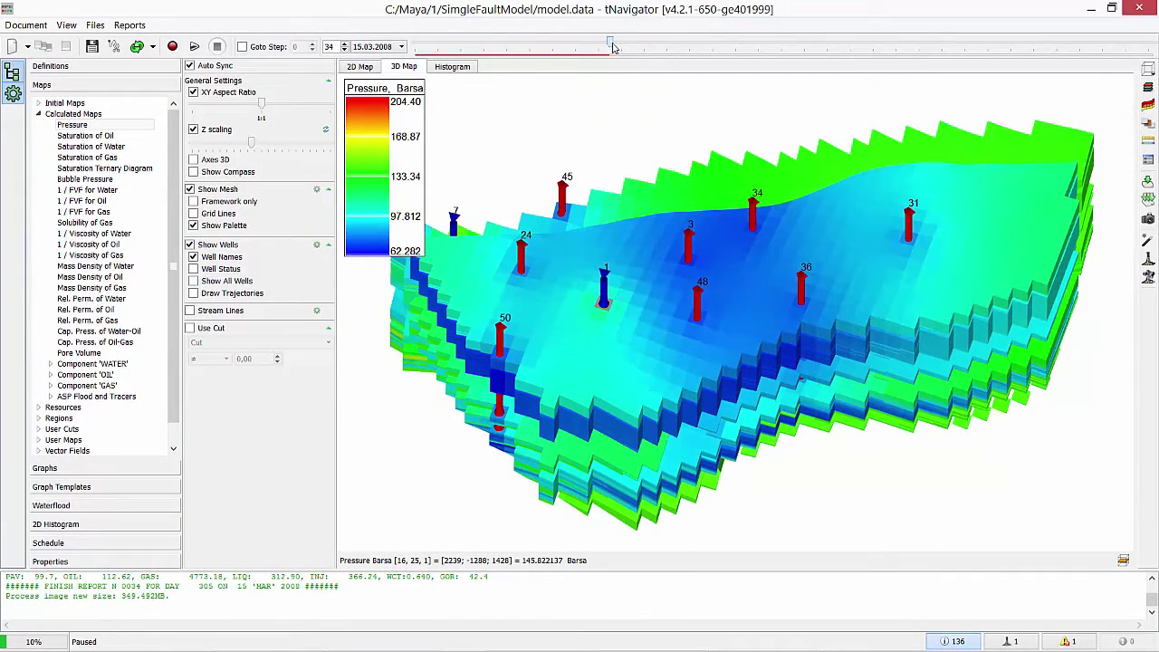
right_click(756, 234)
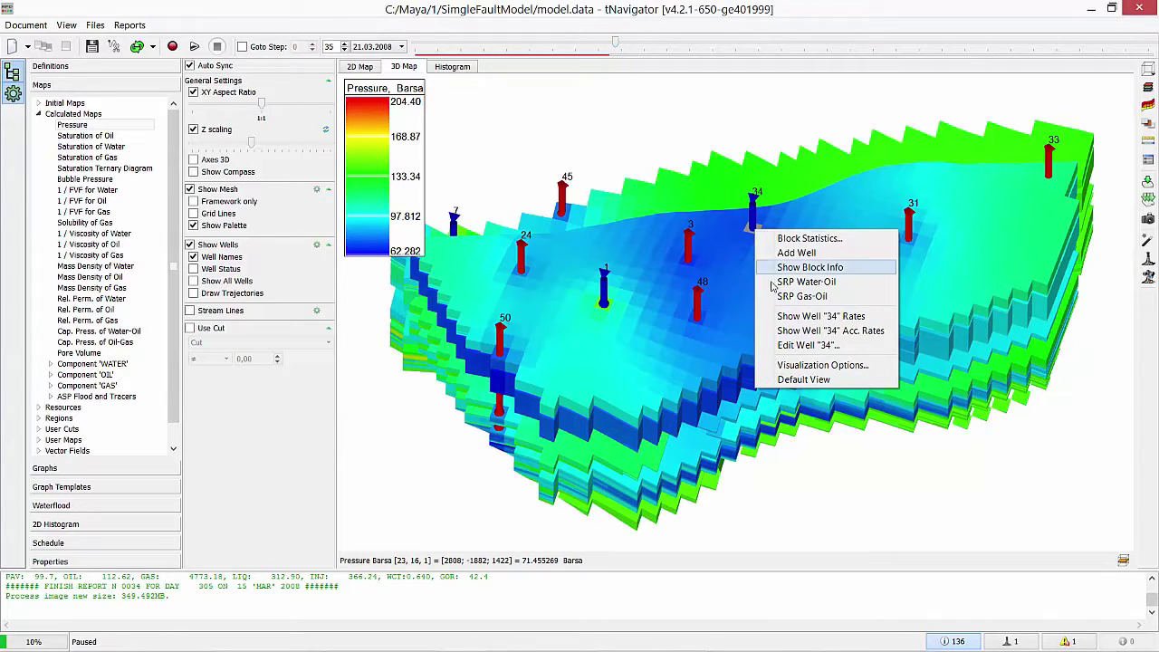
left_click(786, 345)
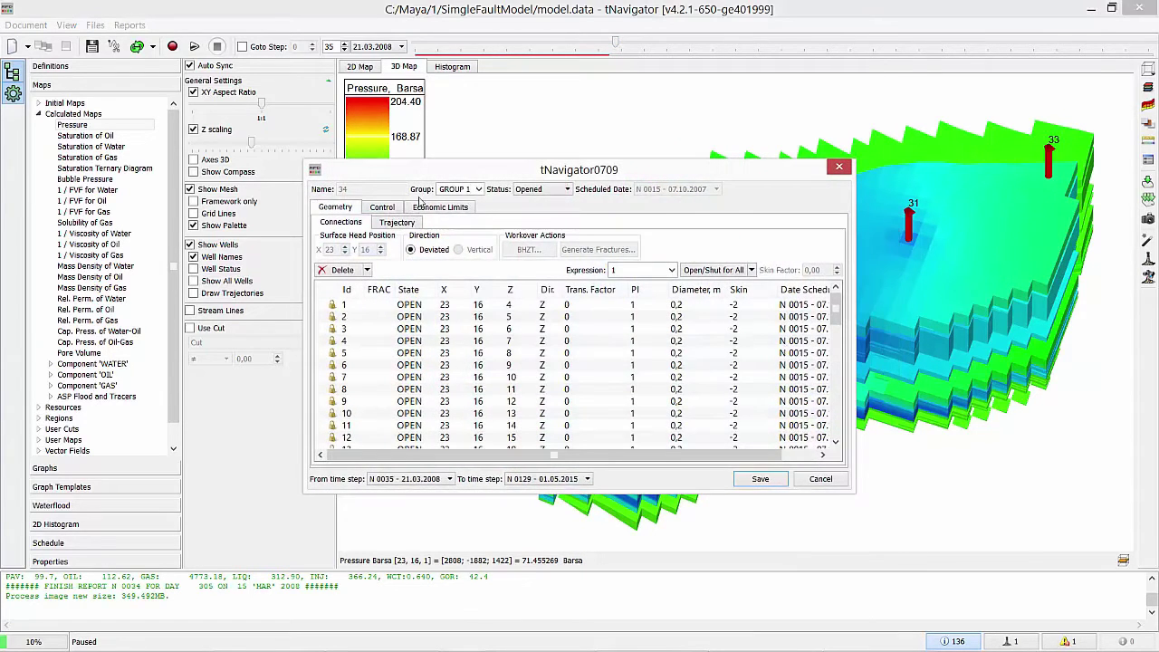
left_click(384, 207)
left_click(326, 308)
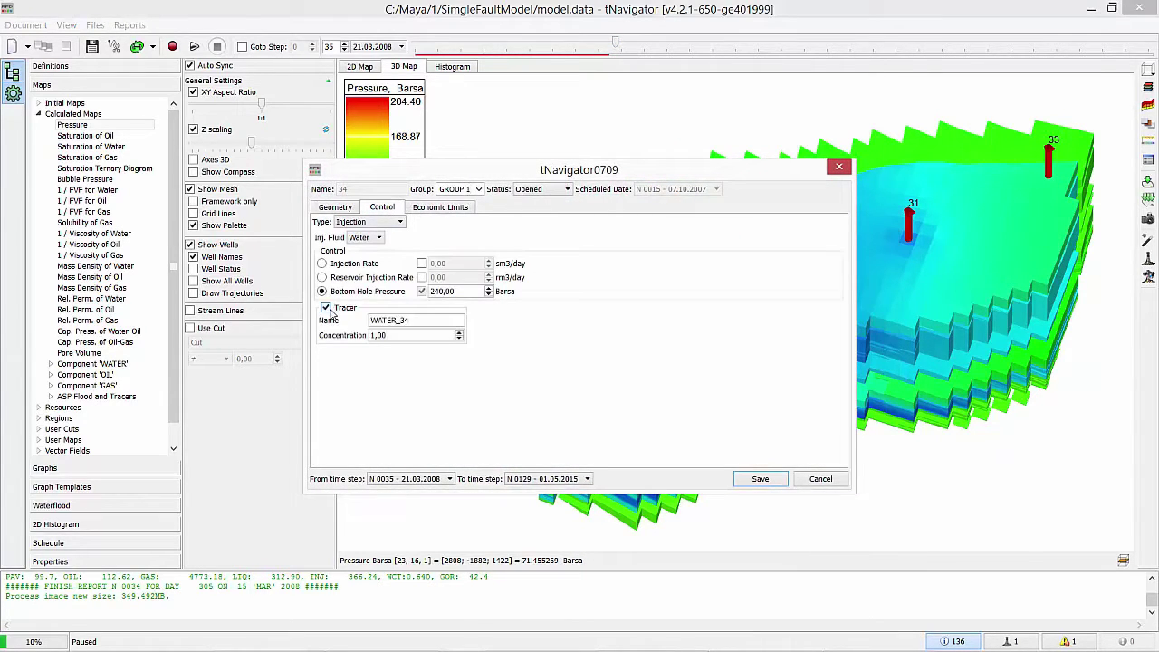
left_click(758, 479)
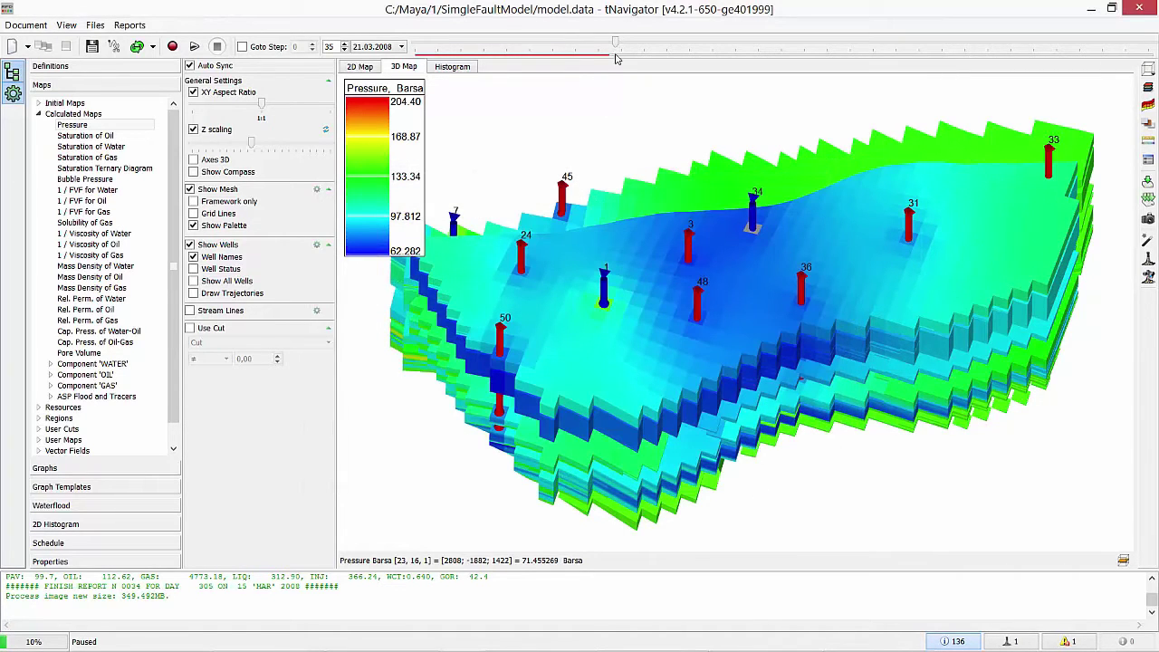
Step: Go back to time step 31 (21.02.2008) and restart the calculation from there
left_click_drag(611, 47, 593, 47)
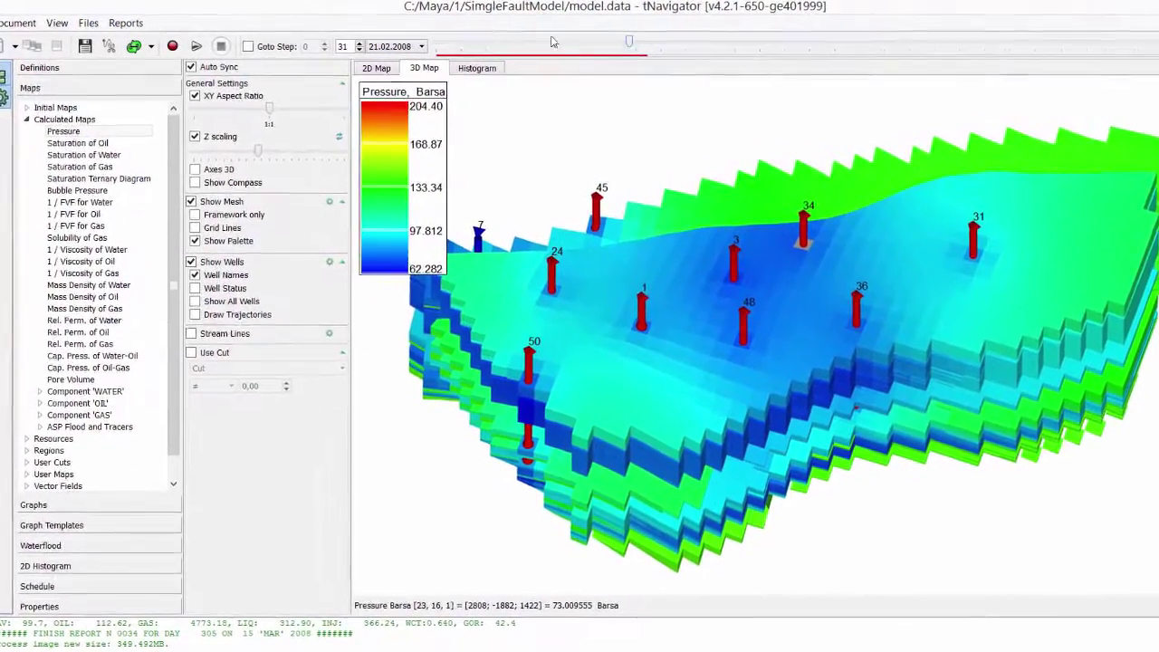
left_click(172, 47)
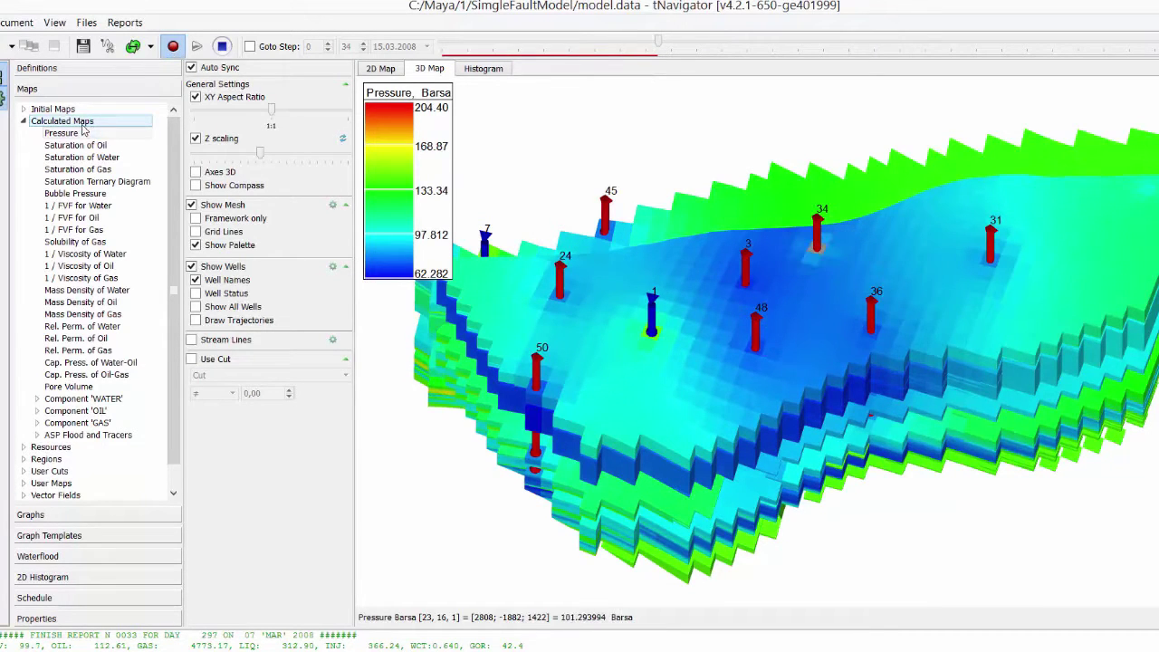
Step: Display the WATER_34 tracer concentration map, widen the map list, and return to the WATER_1 concentration map
left_click(65, 436)
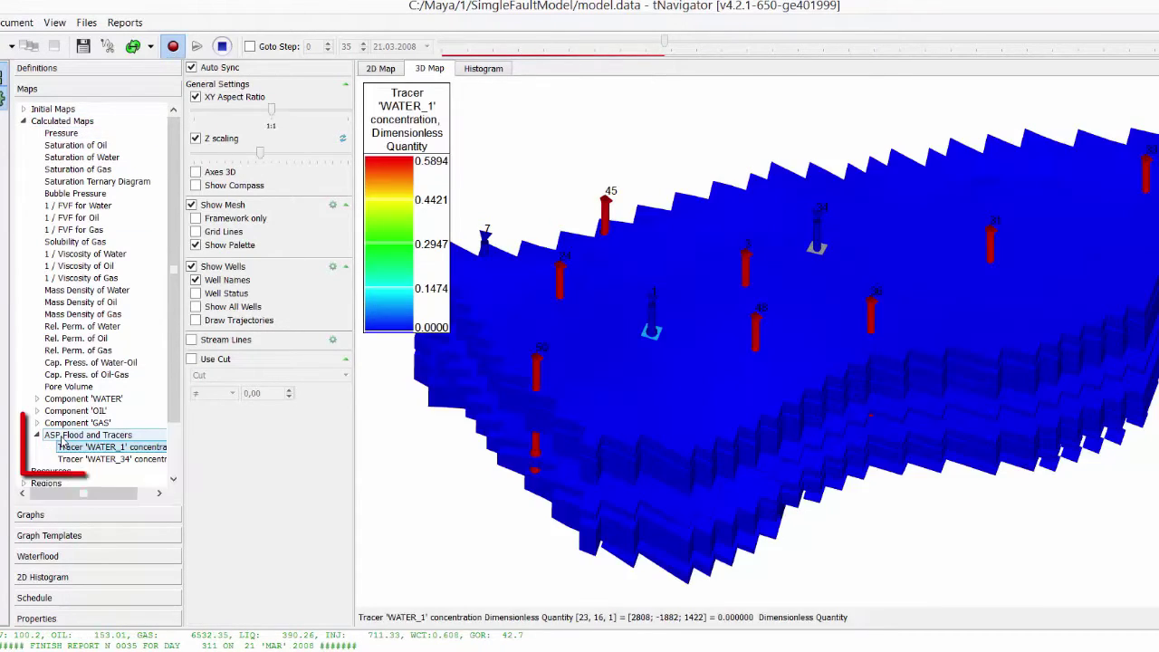
left_click(91, 460)
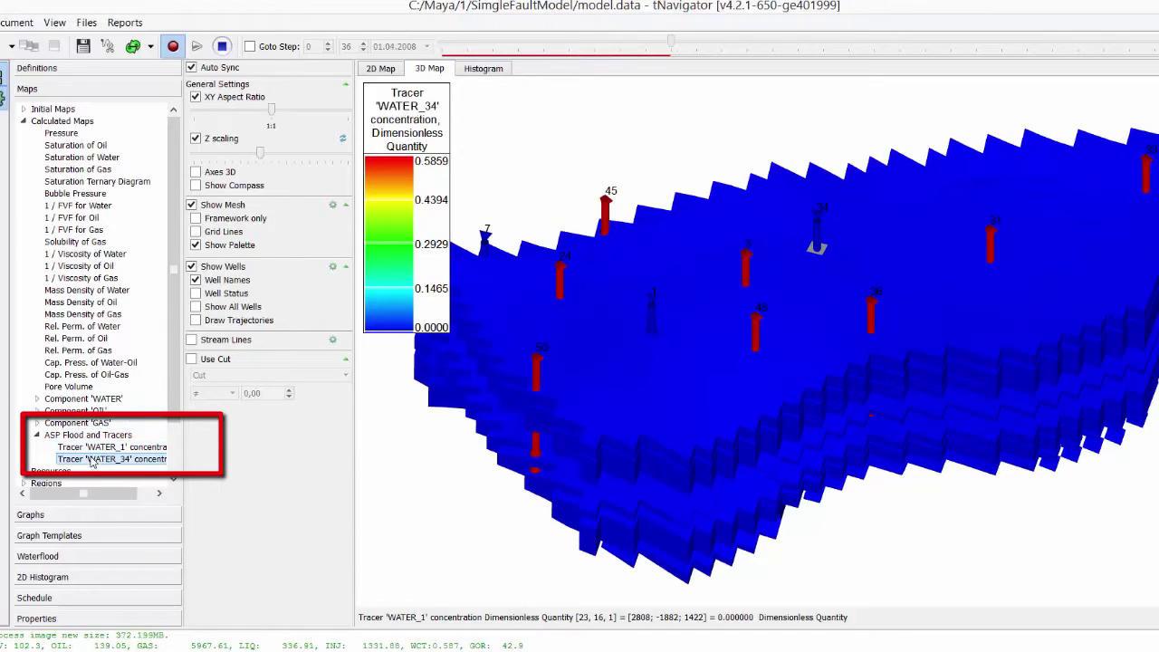
left_click_drag(184, 444, 207, 444)
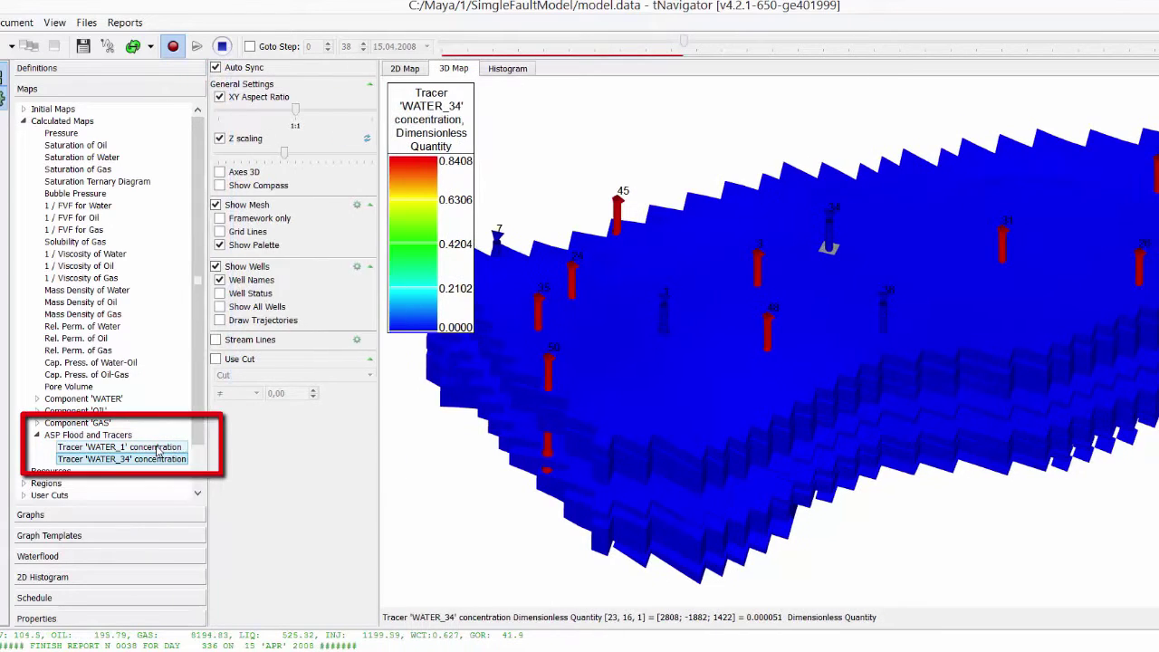
left_click(158, 447)
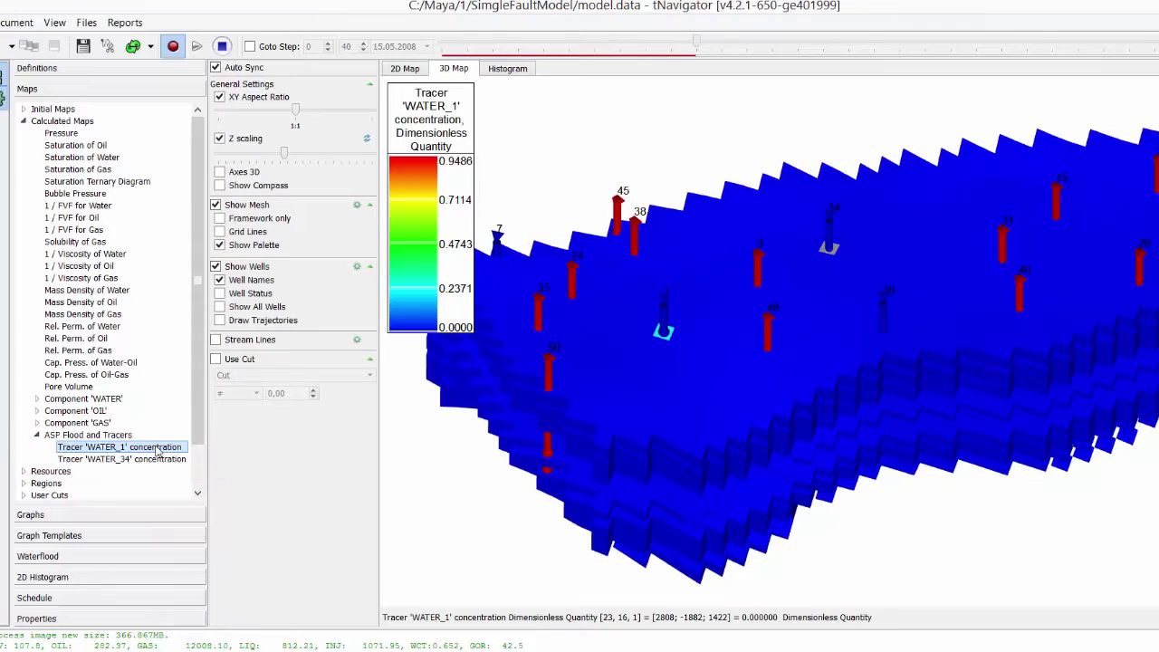
Step: Show the WATER_1 tracer concentration on the 2D map as a vertical average (Avg) with well names displayed
left_click(408, 70)
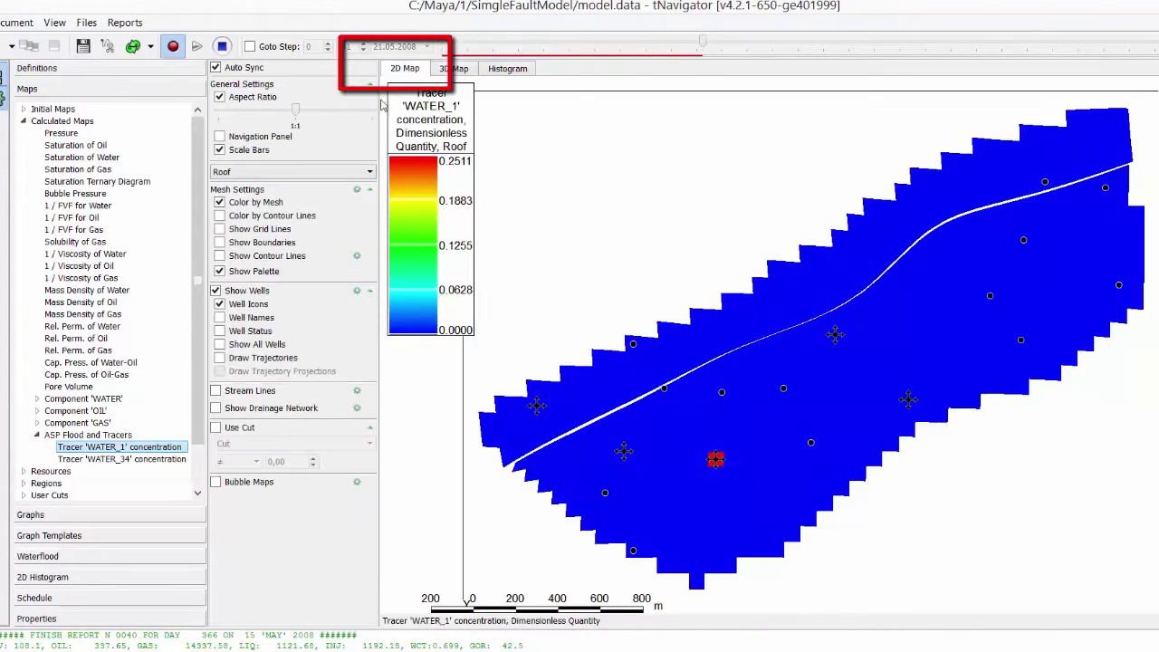
left_click(362, 172)
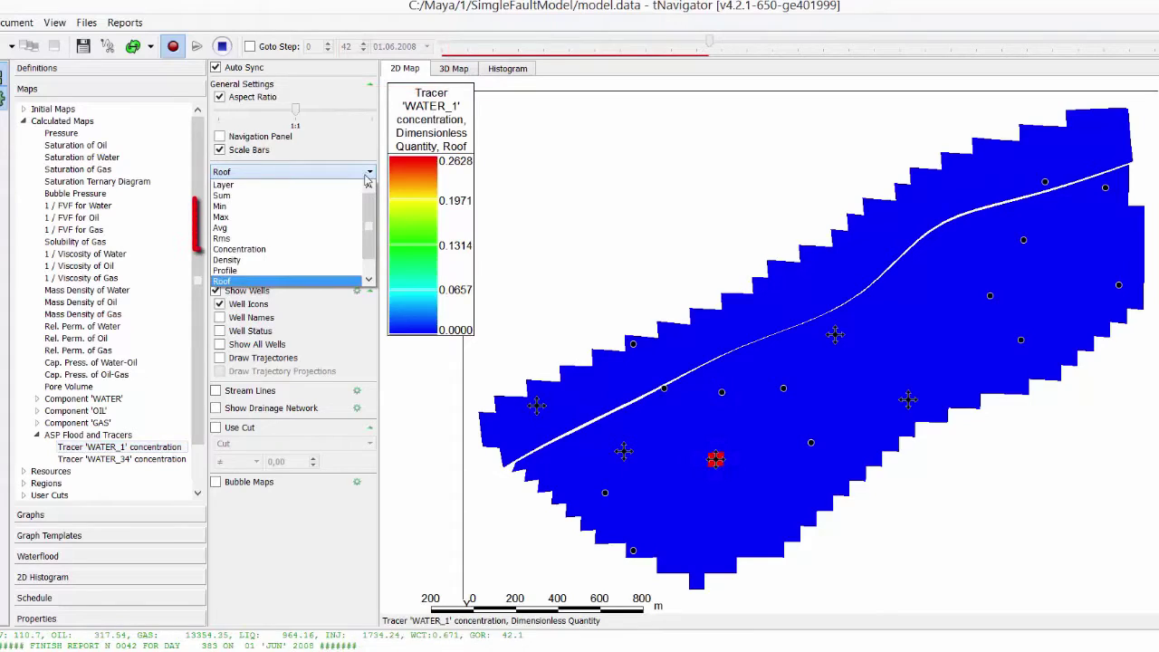
left_click(330, 229)
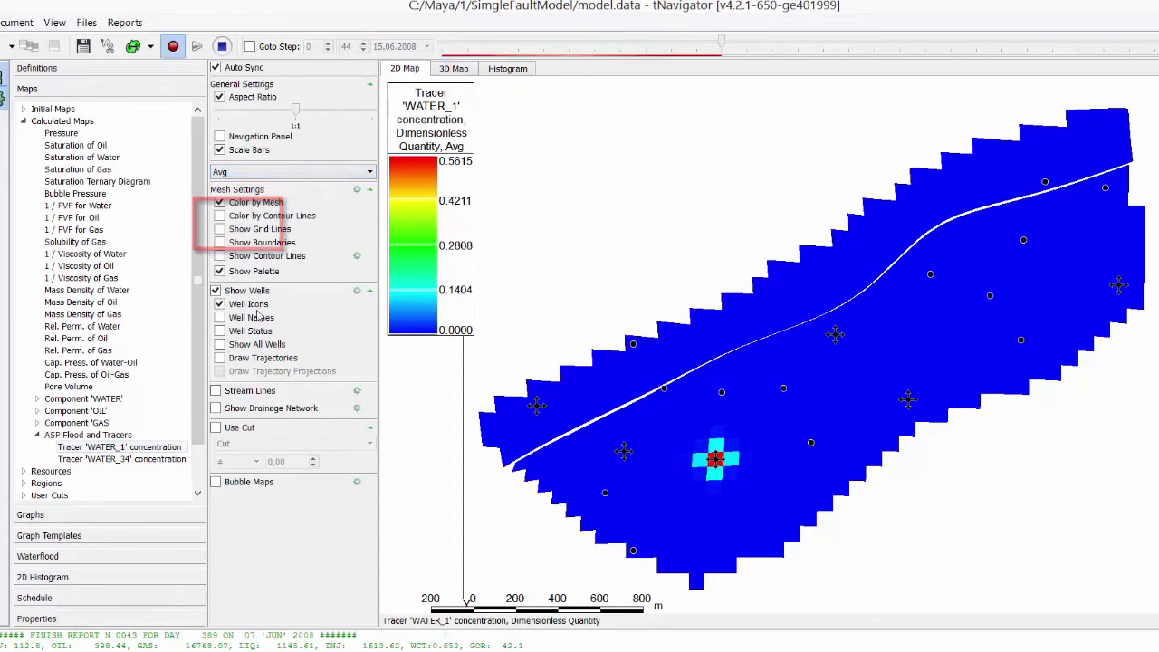
Step: Set the tracer map's palette mode to Logarithmic and display the WATER_34 tracer concentration
right_click(411, 222)
mouse_move(507, 526)
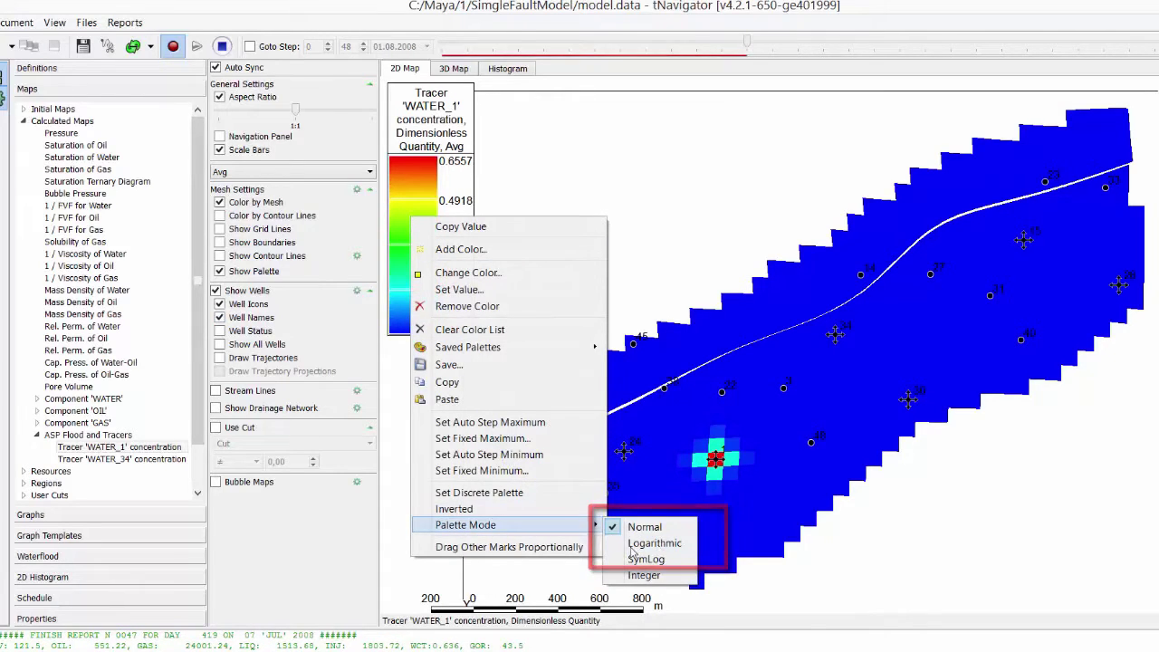
left_click(656, 544)
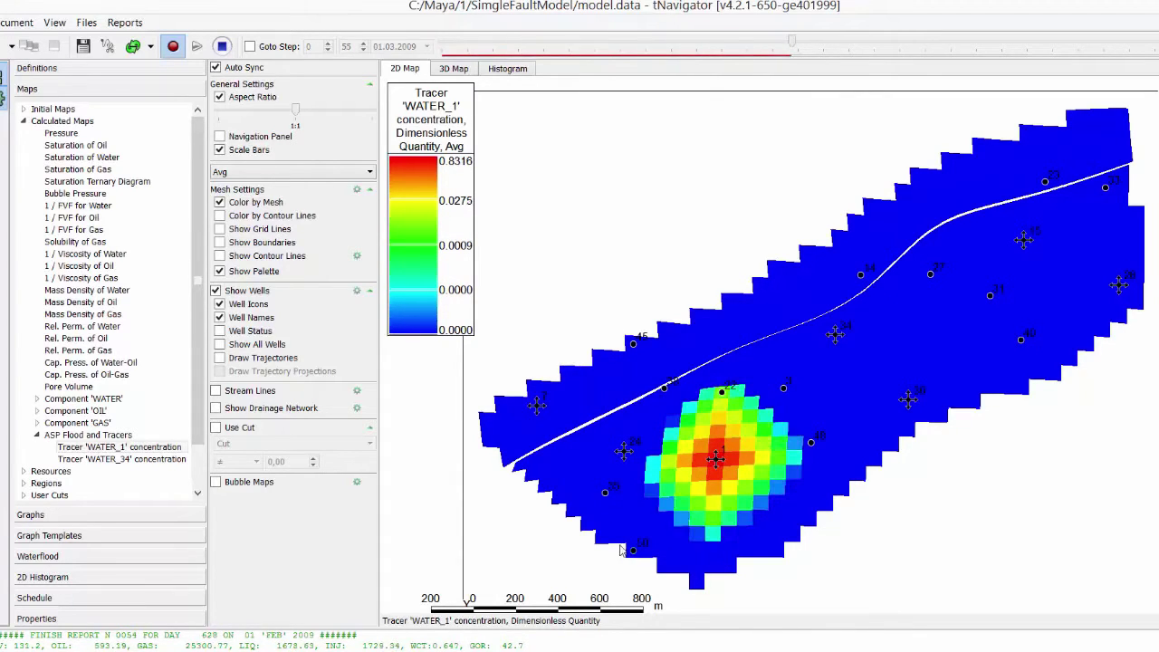
left_click(164, 460)
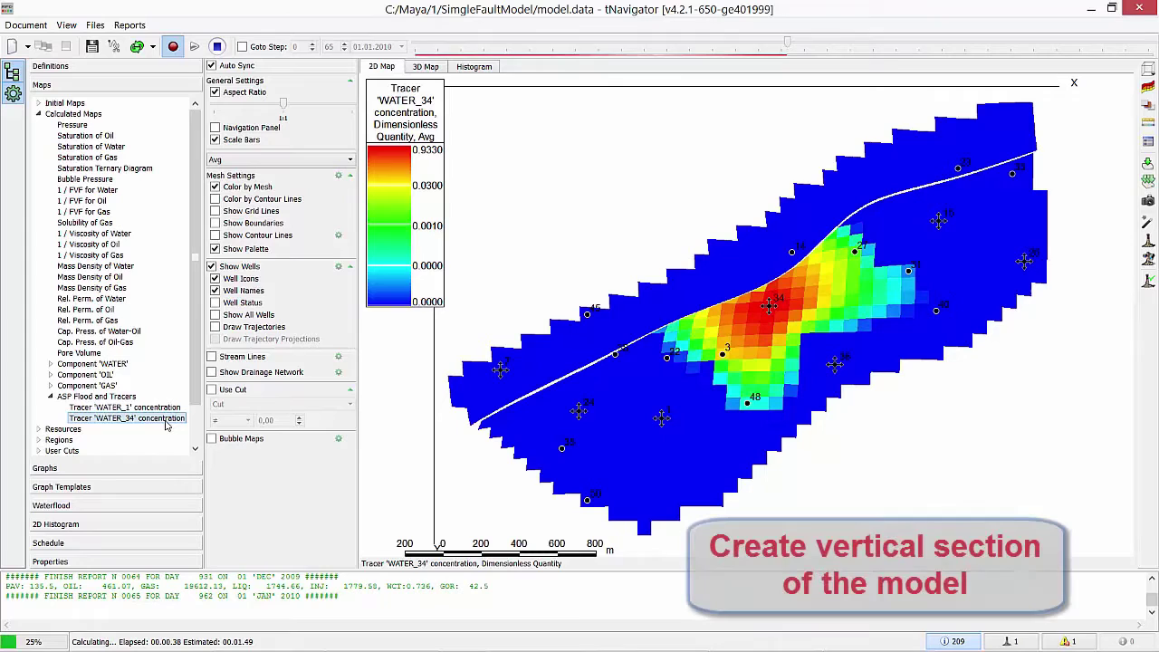
Step: Draw Profile 1 from near well 33 through wells 15, 27, 34, 3, 1 and 35, and display the 2D map as that profile
left_click(1147, 104)
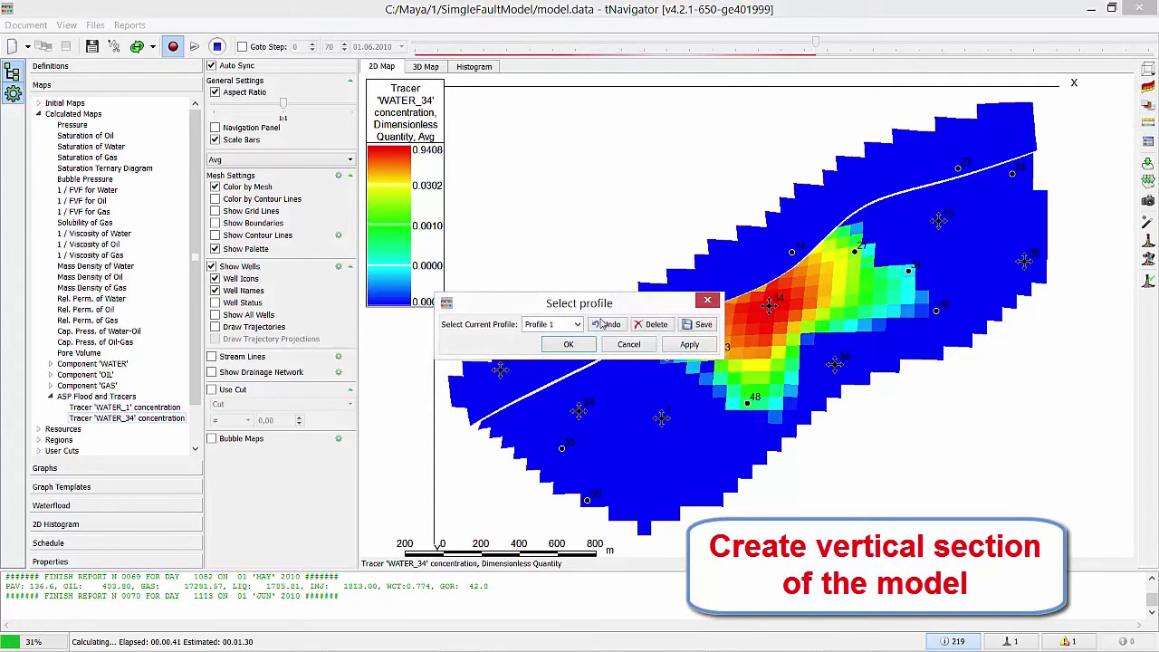
left_click_drag(589, 303, 649, 121)
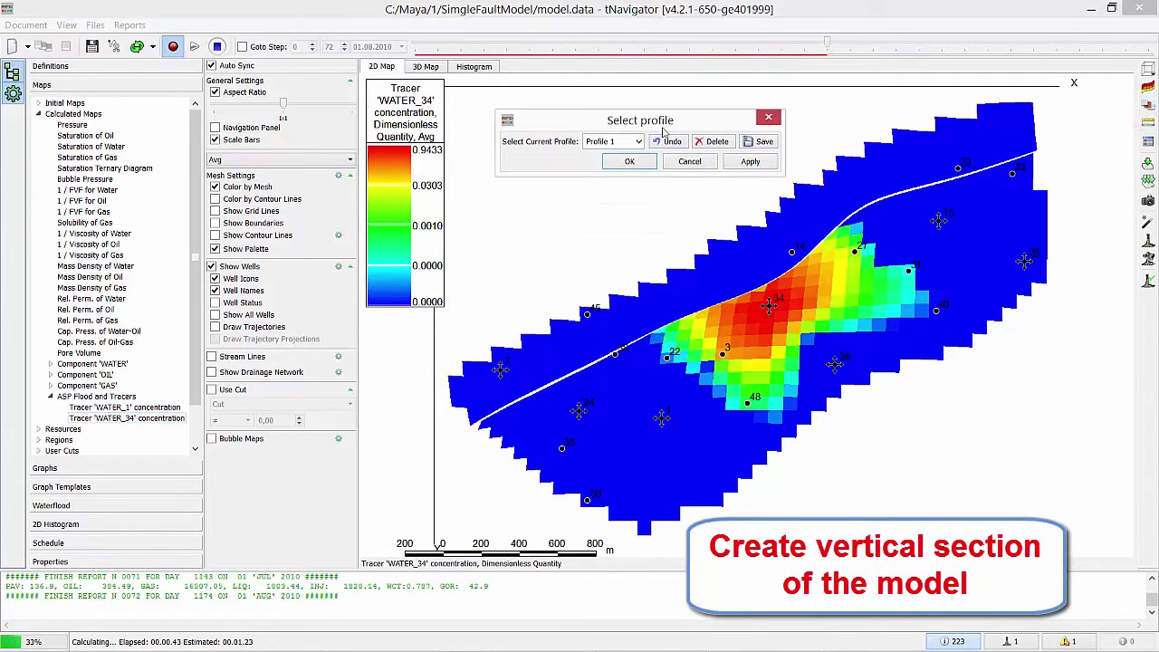
left_click(1010, 195)
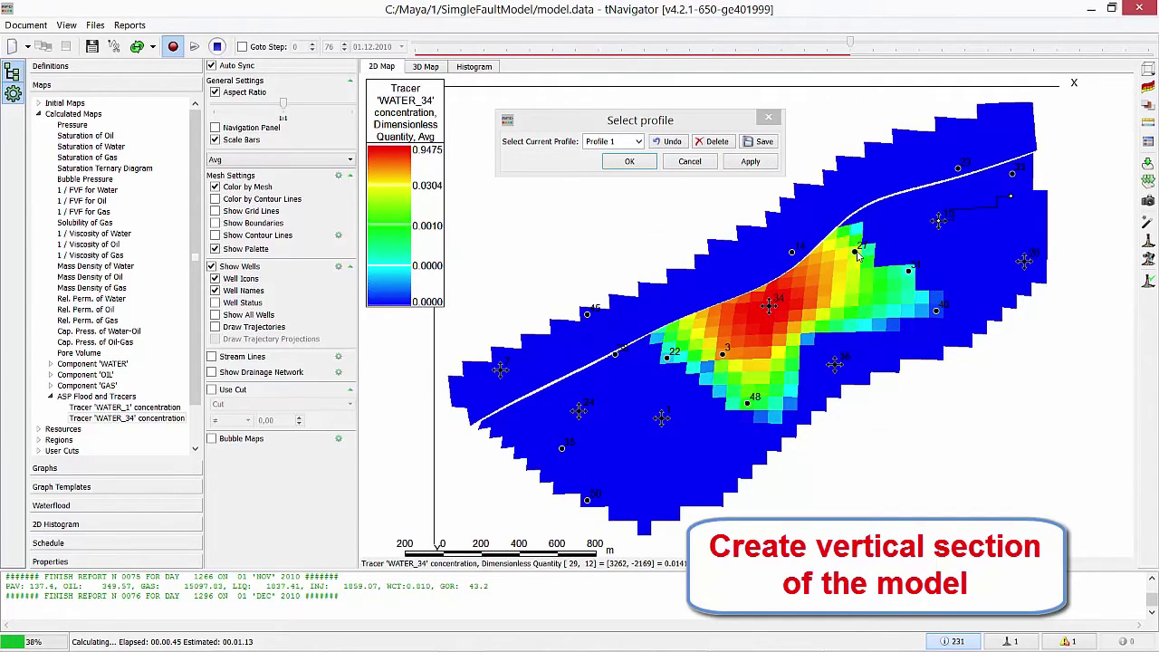
left_click(768, 307)
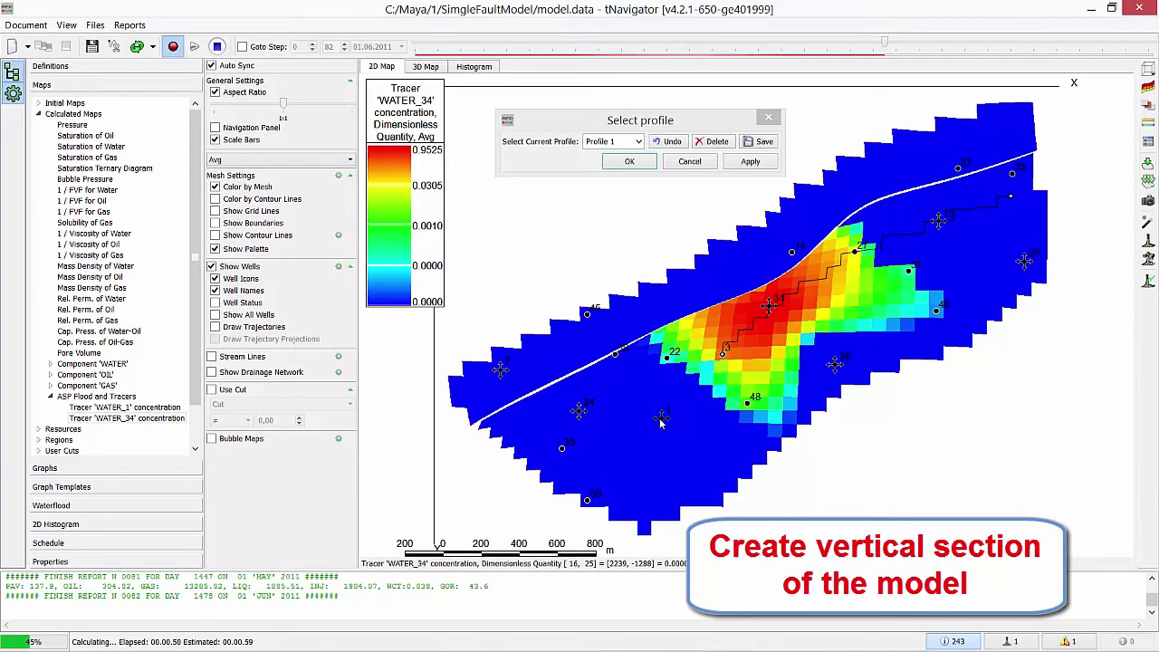
left_click(562, 448)
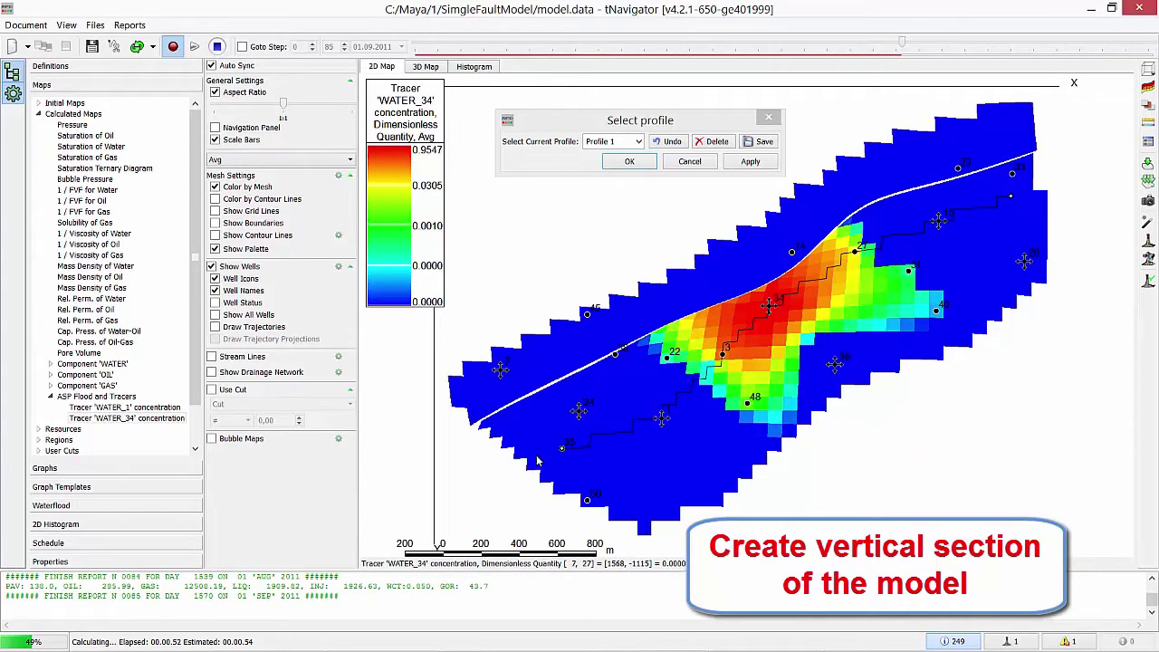
left_click(631, 162)
left_click(350, 162)
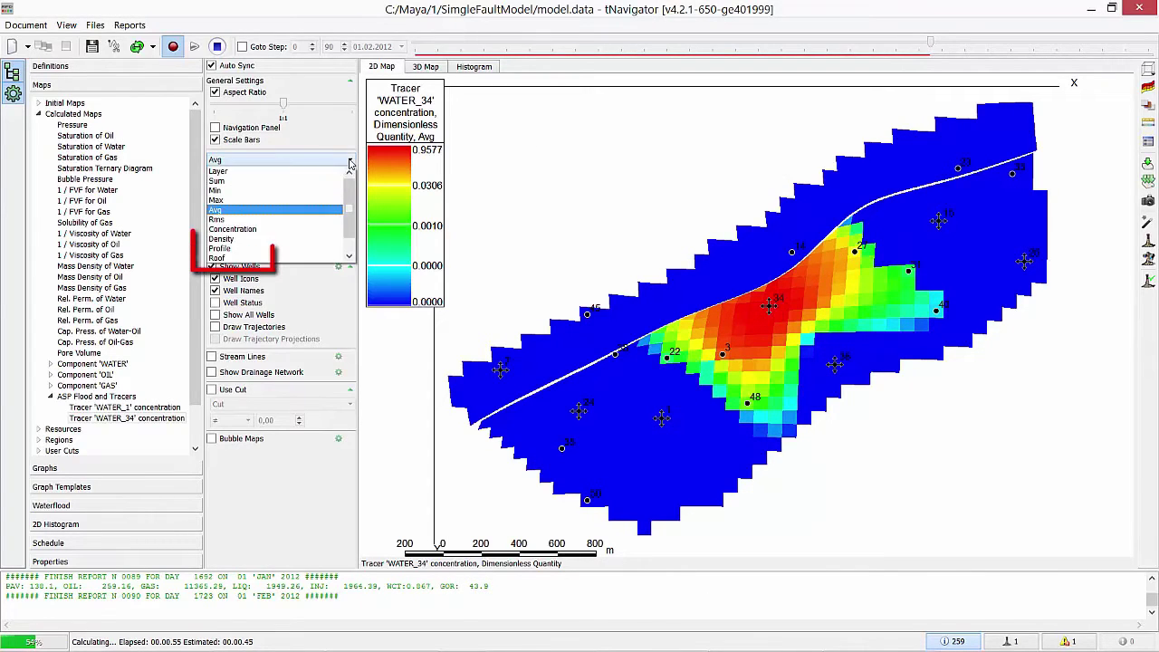
left_click(261, 254)
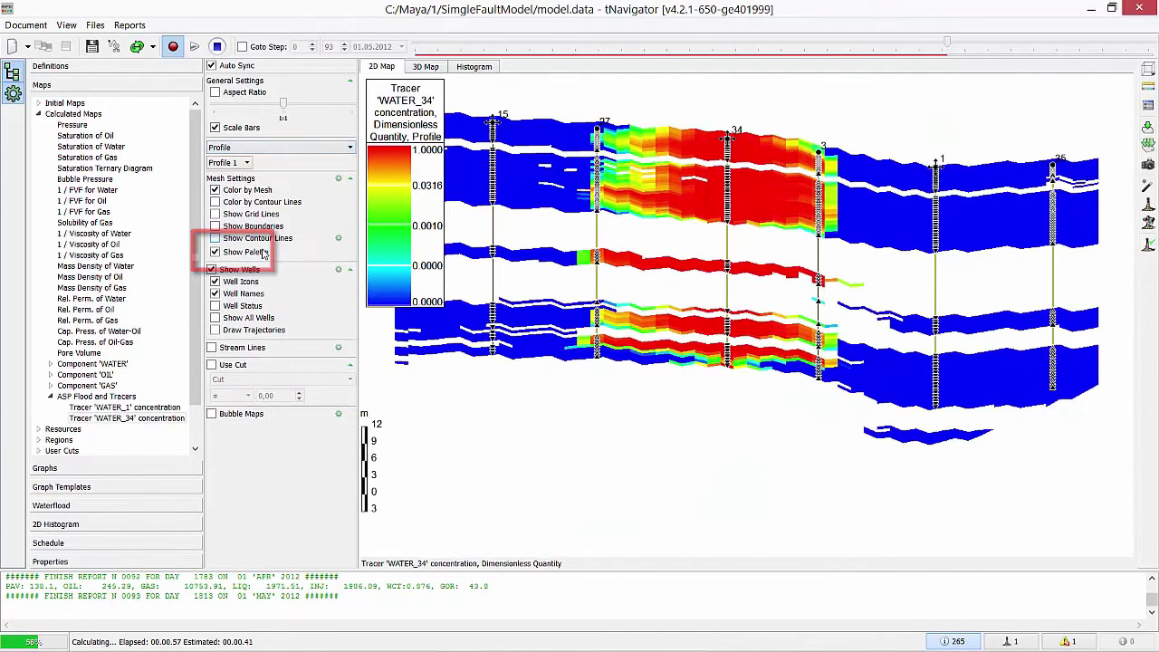
Step: Pause the calculation and review the profile with WATER_34 at time step 47 and WATER_1 through time step 75
left_click(217, 46)
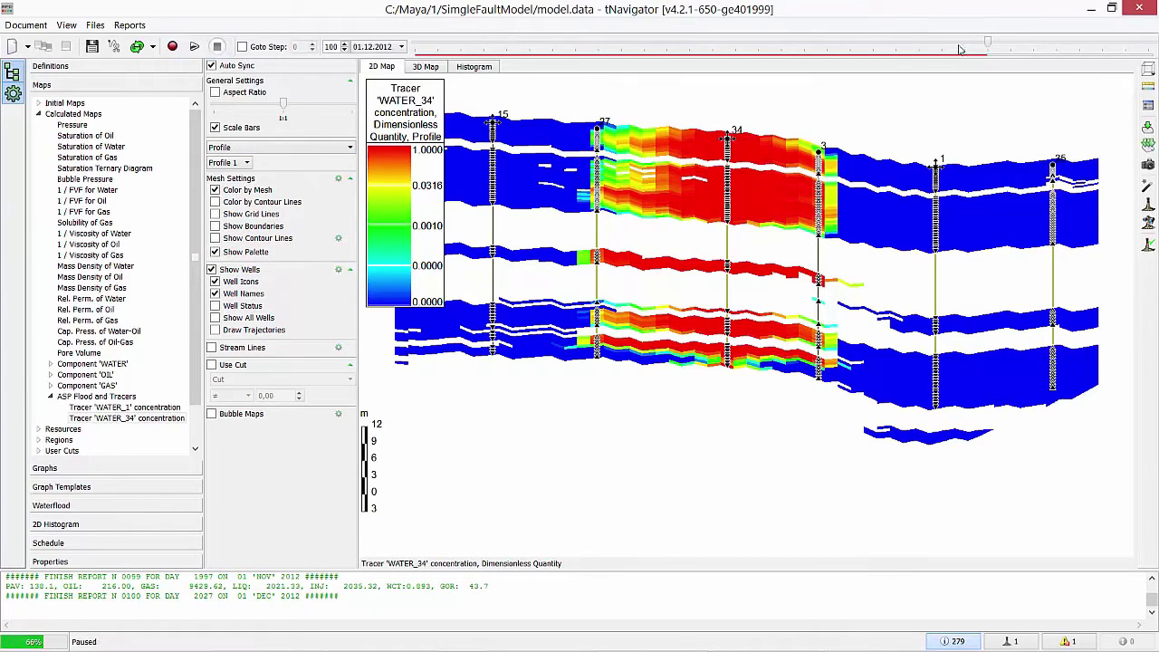
left_click_drag(990, 47, 688, 64)
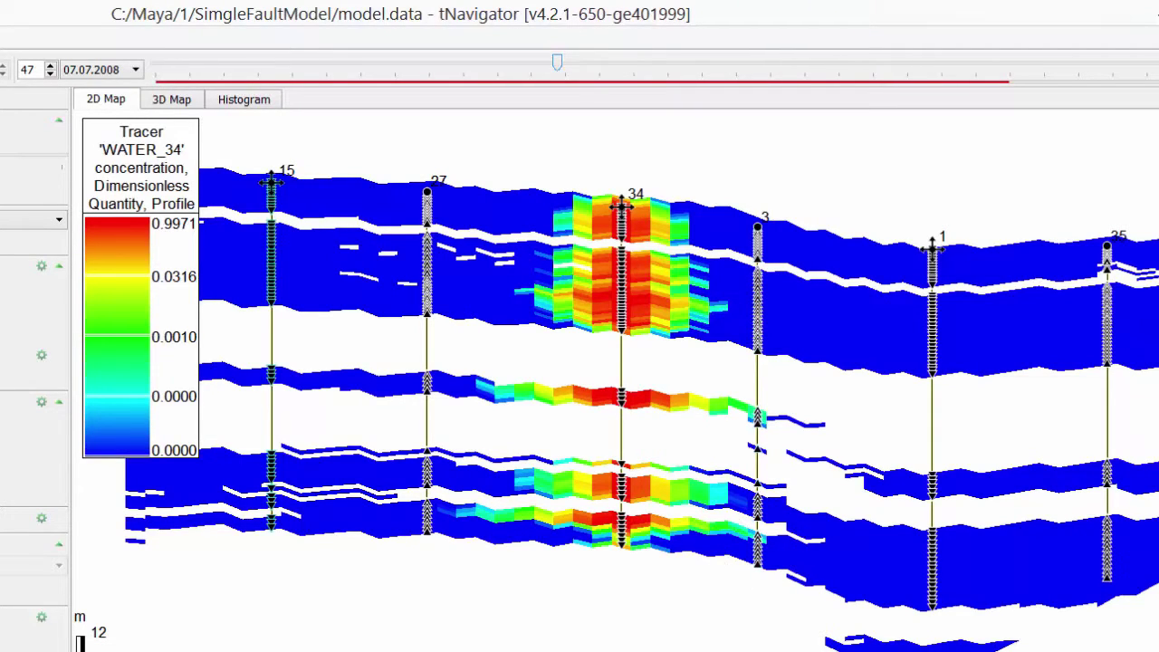
key("Down")
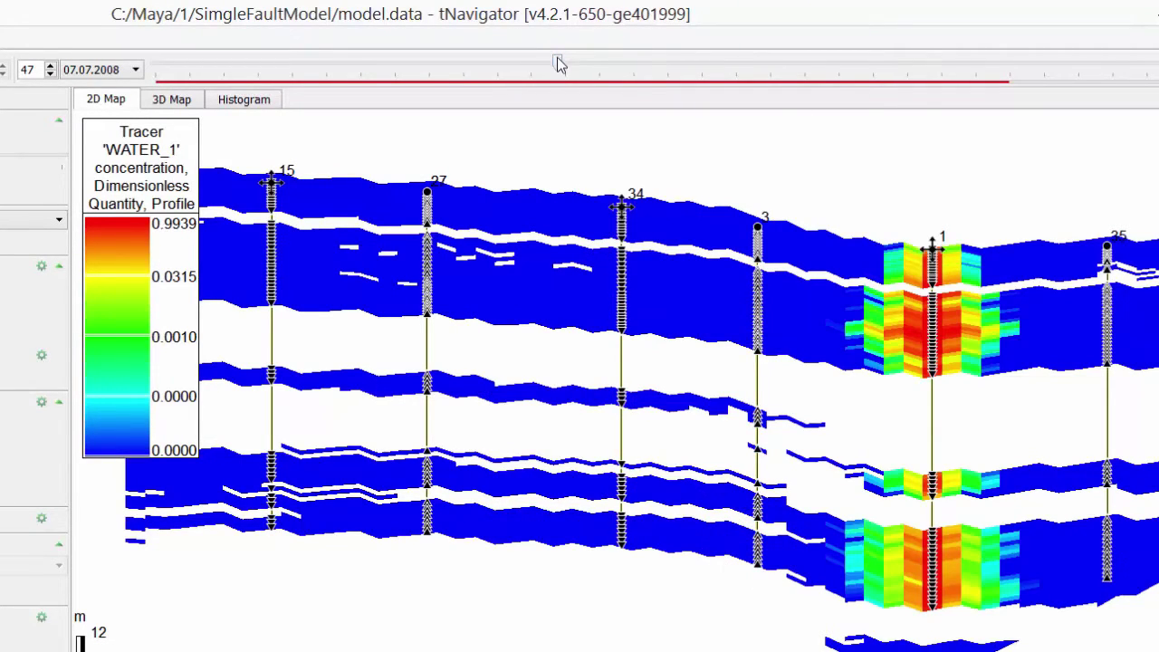
left_click_drag(570, 65, 796, 67)
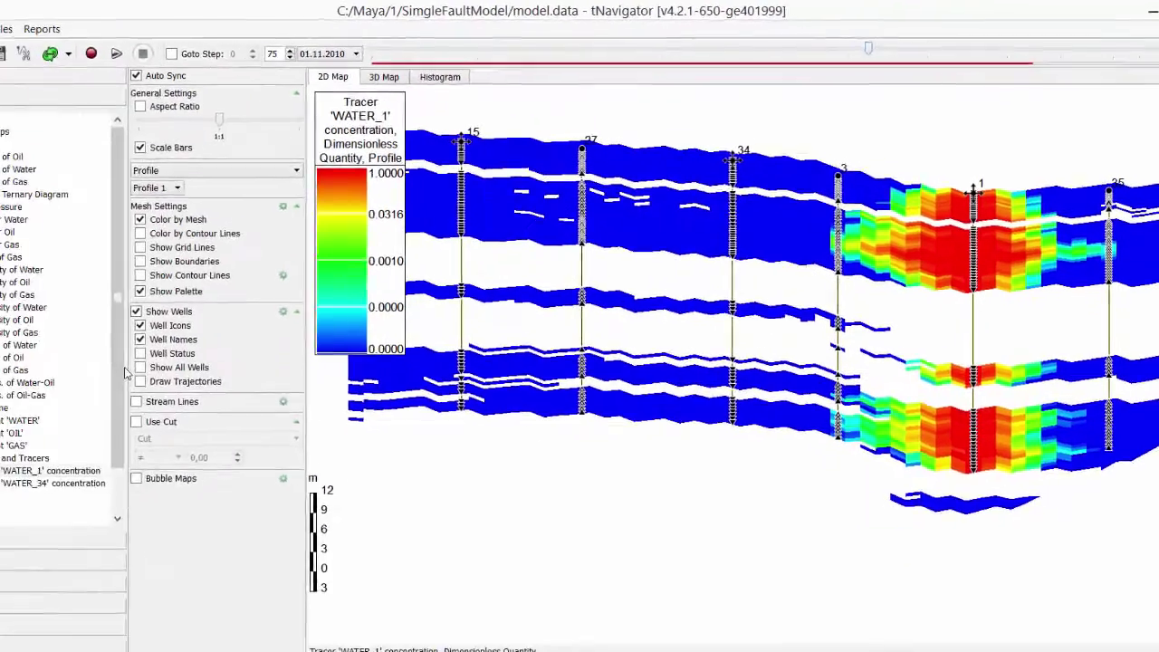
Step: Display the existing user map named Map and open its map arithmetic calculator
scroll(210, 360, "down", 2)
scroll(210, 360, "down", 2)
left_click(40, 440)
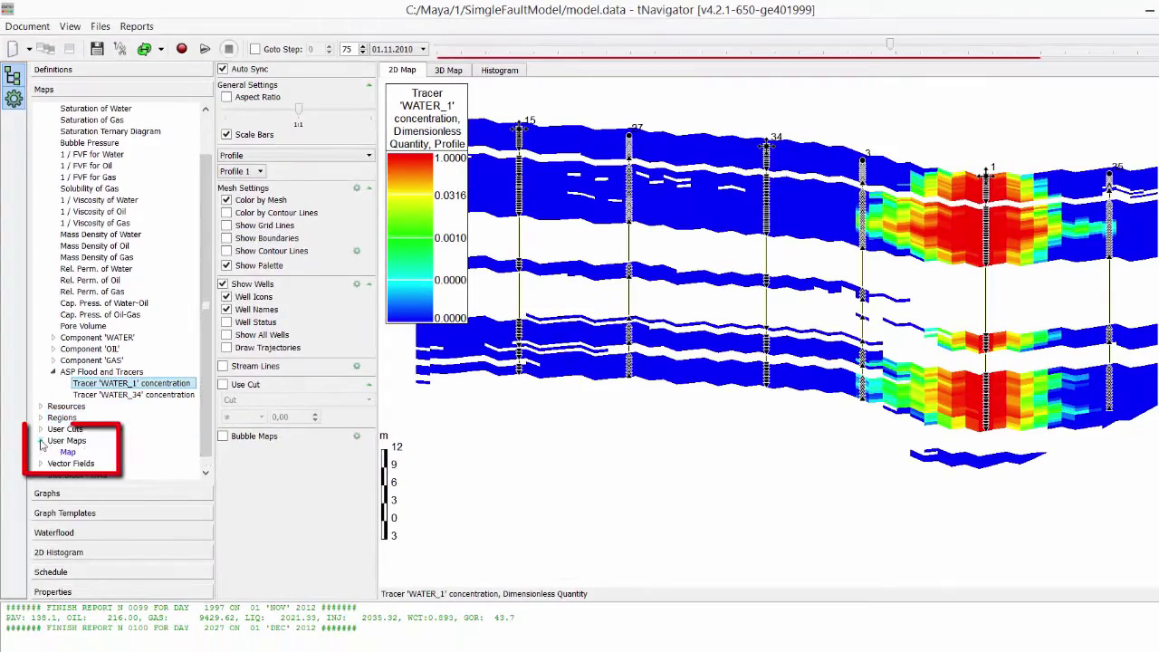
left_click(82, 452)
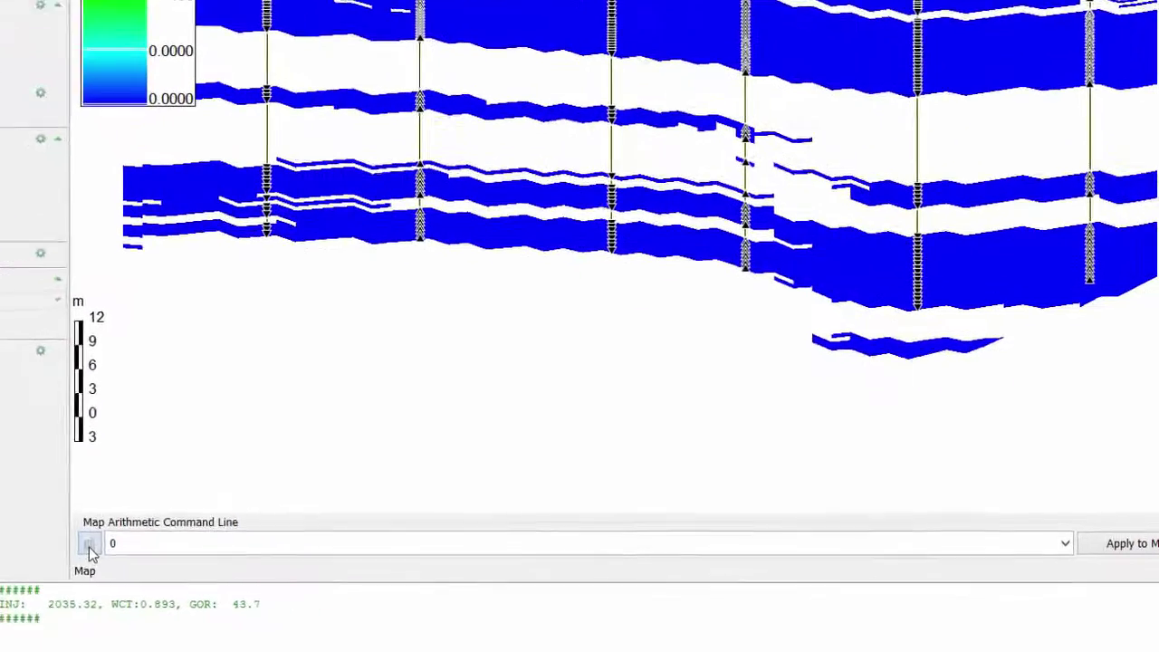
left_click(257, 562)
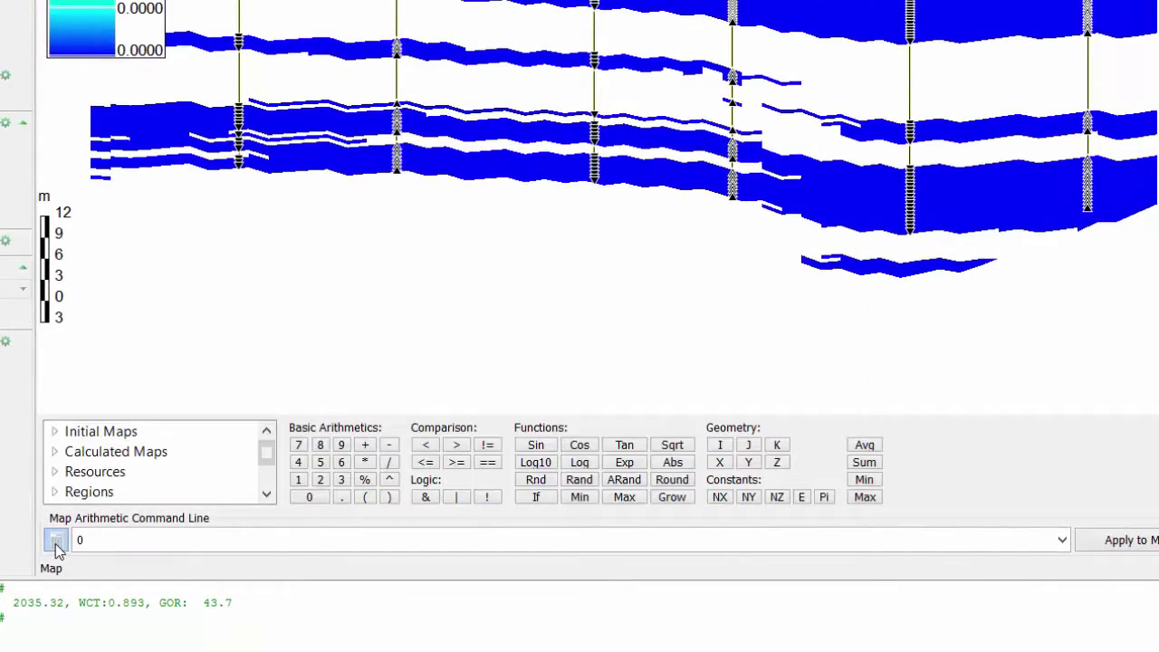
Step: Set the user map's formula to TRACER_WATER_1 + TRACER_WATER_34 and apply it to the map
left_click(55, 453)
scroll(108, 454, "down", 6)
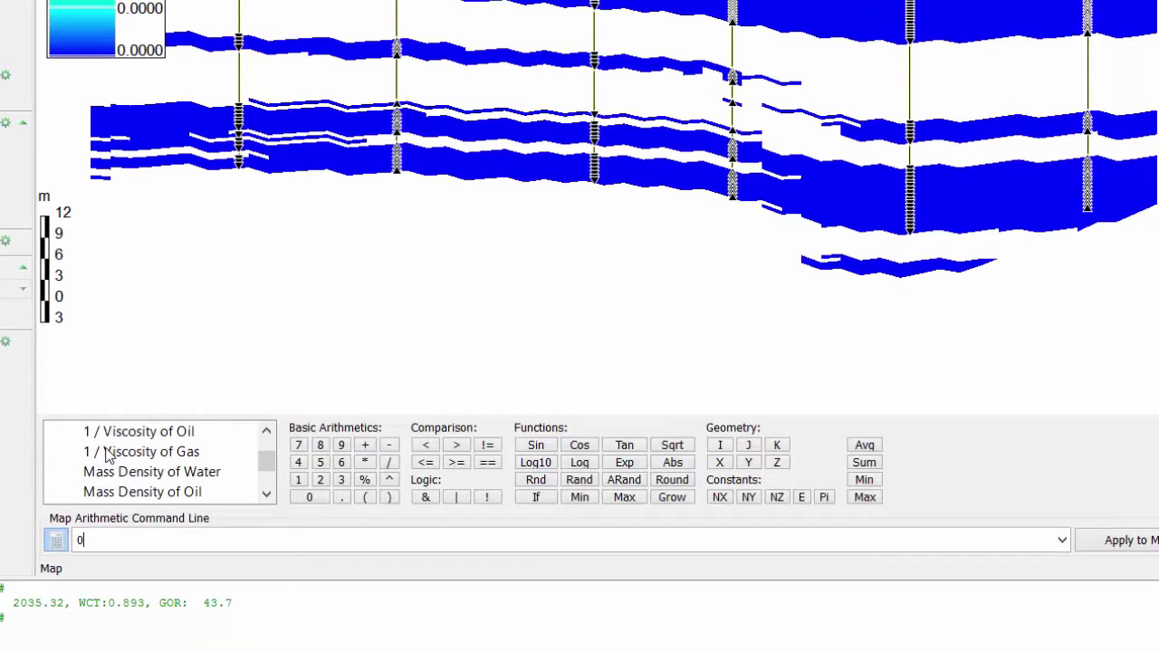
scroll(109, 454, "down", 3)
scroll(87, 462, "up", 1)
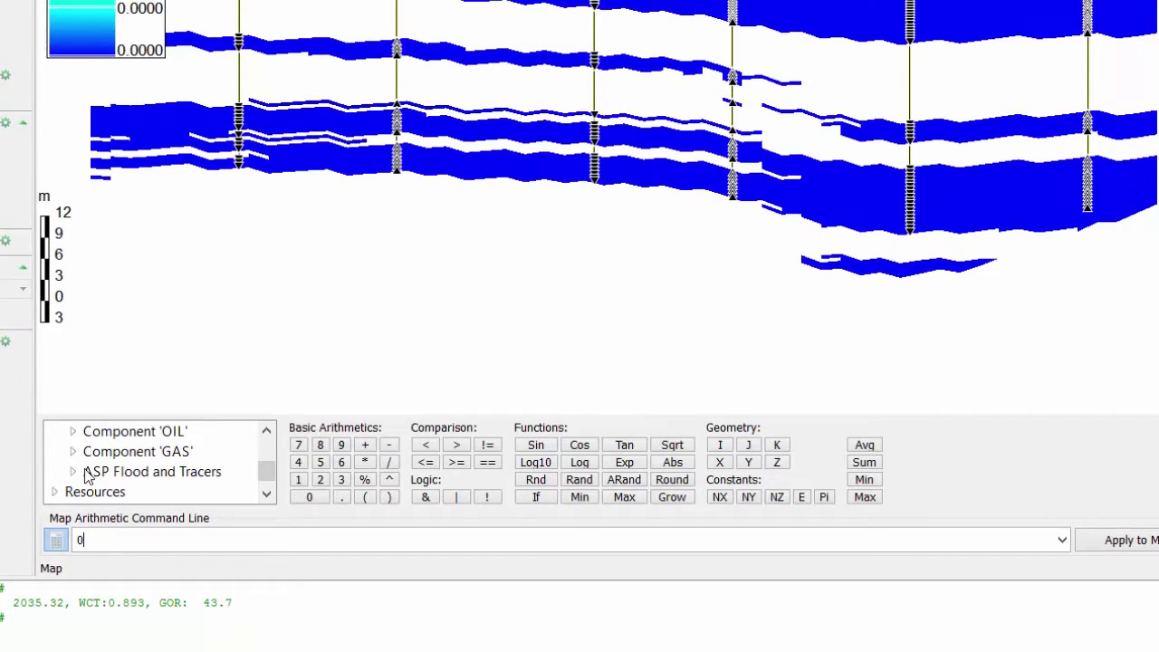
left_click(73, 471)
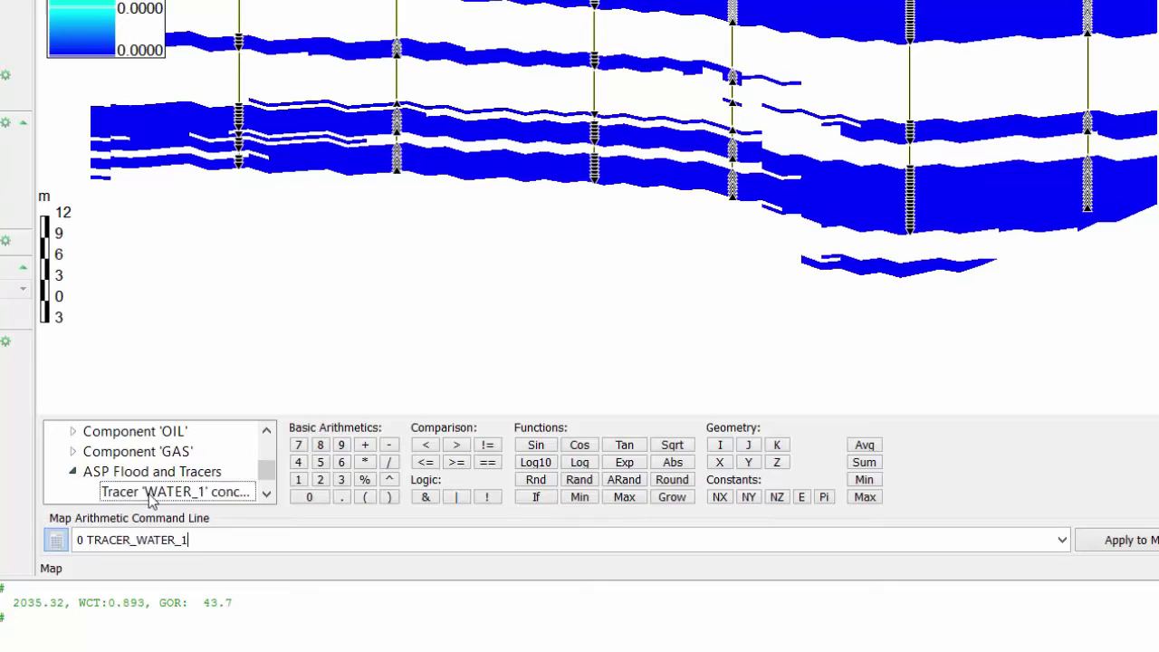
left_click(266, 494)
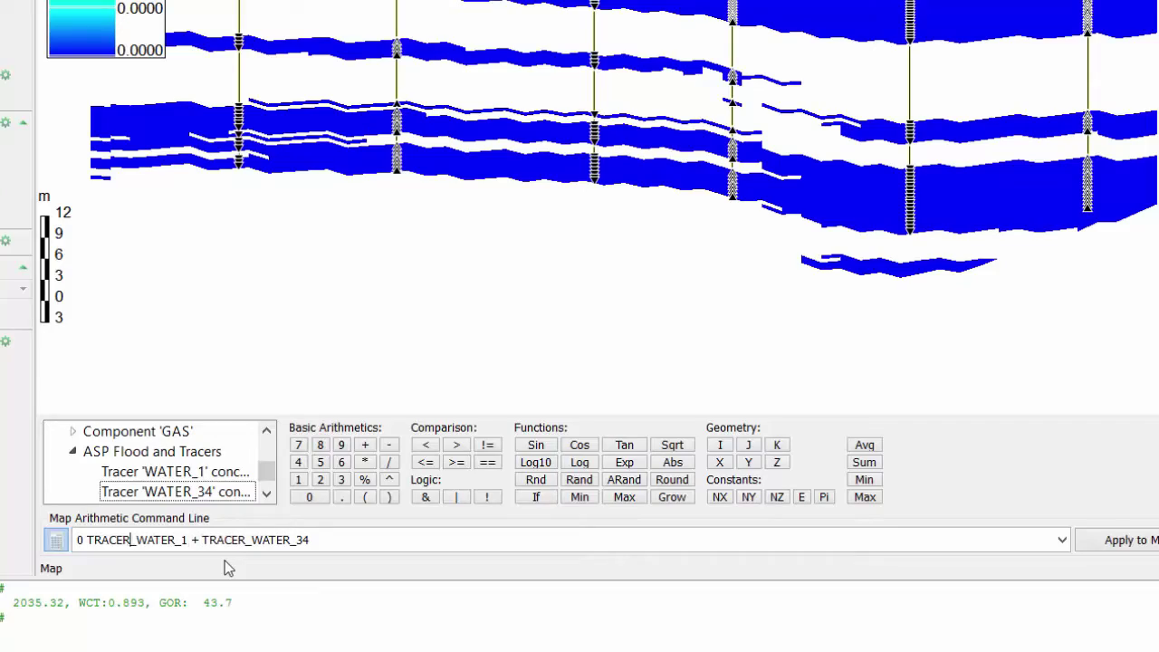
key("BackSpace")
key("BackSpace")
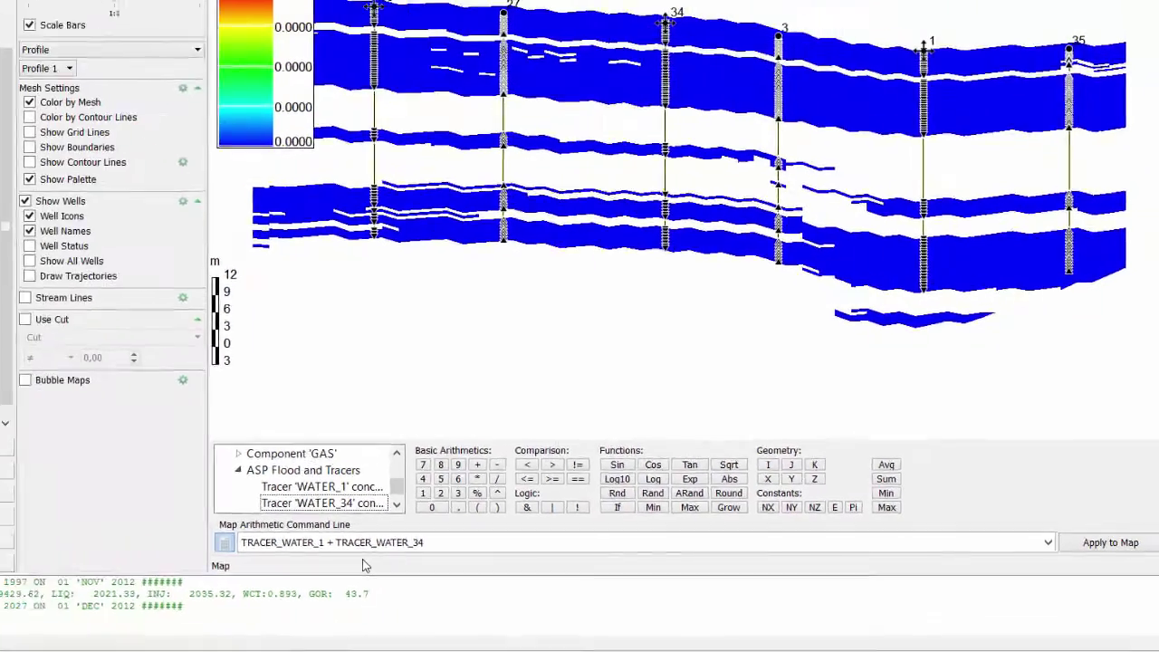
key("Return")
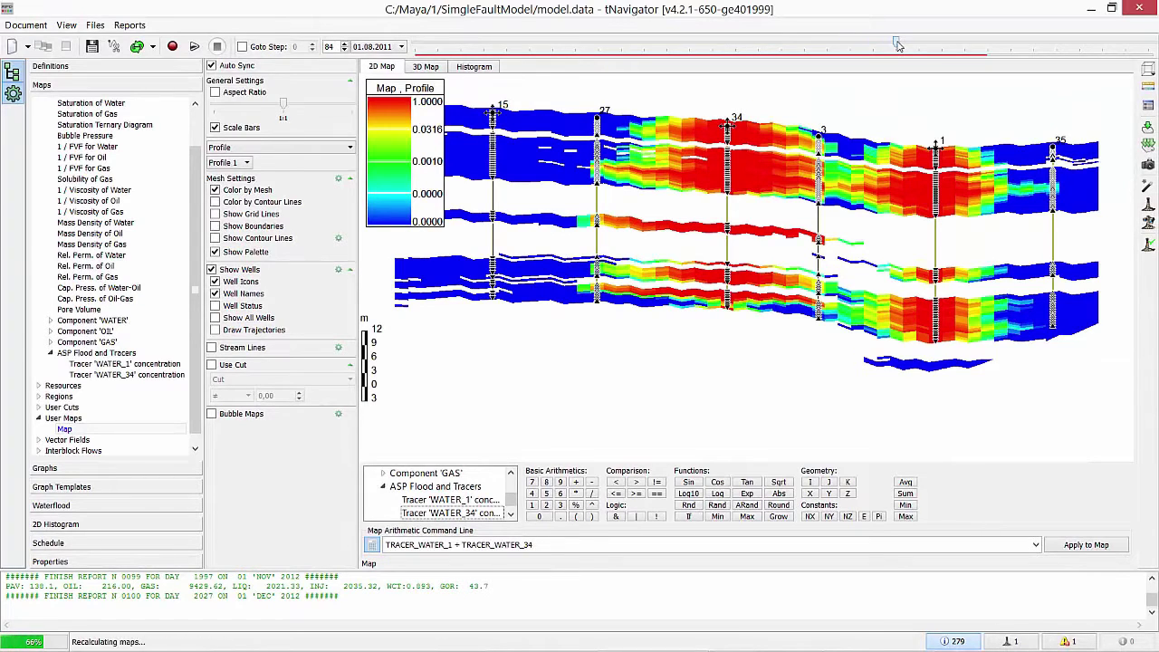
Step: Enable Autoupdate for the user map and display its profile at time step 51 (01.11.2008)
left_click(827, 43)
left_click_drag(864, 55, 867, 54)
left_click(85, 430)
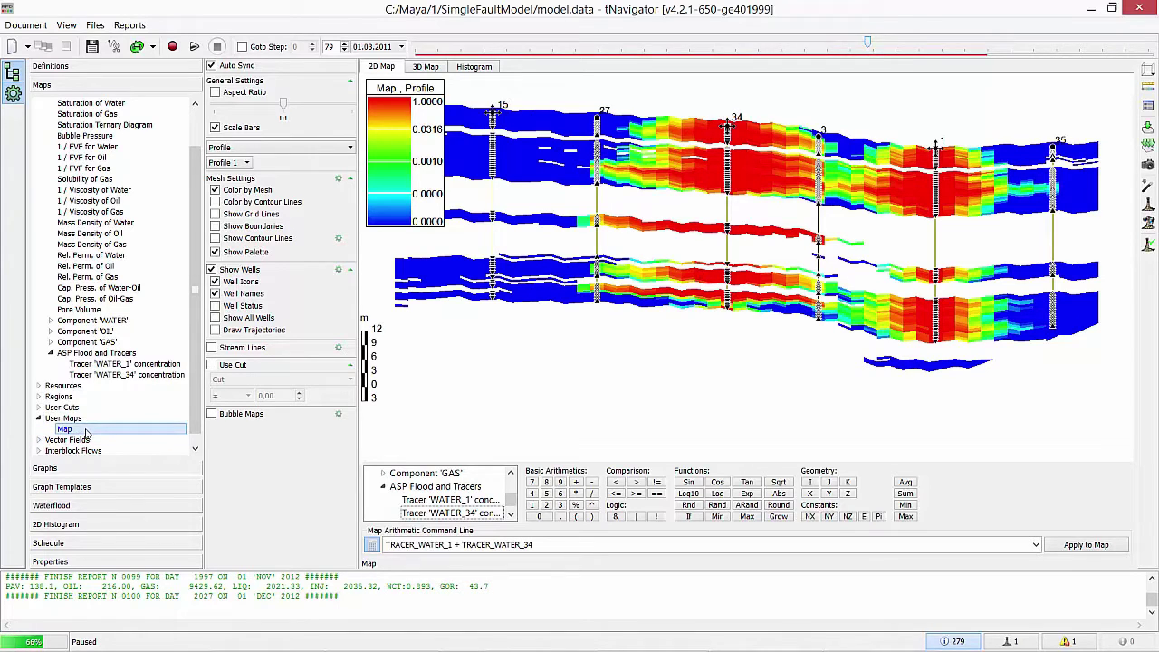
right_click(85, 431)
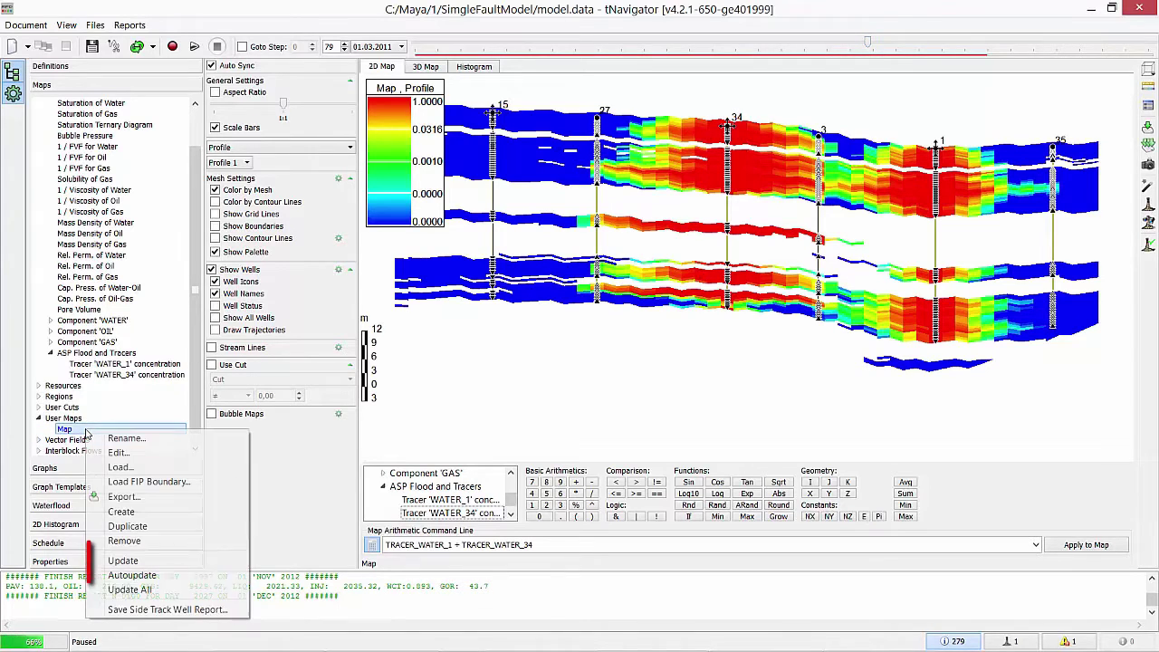
left_click(132, 576)
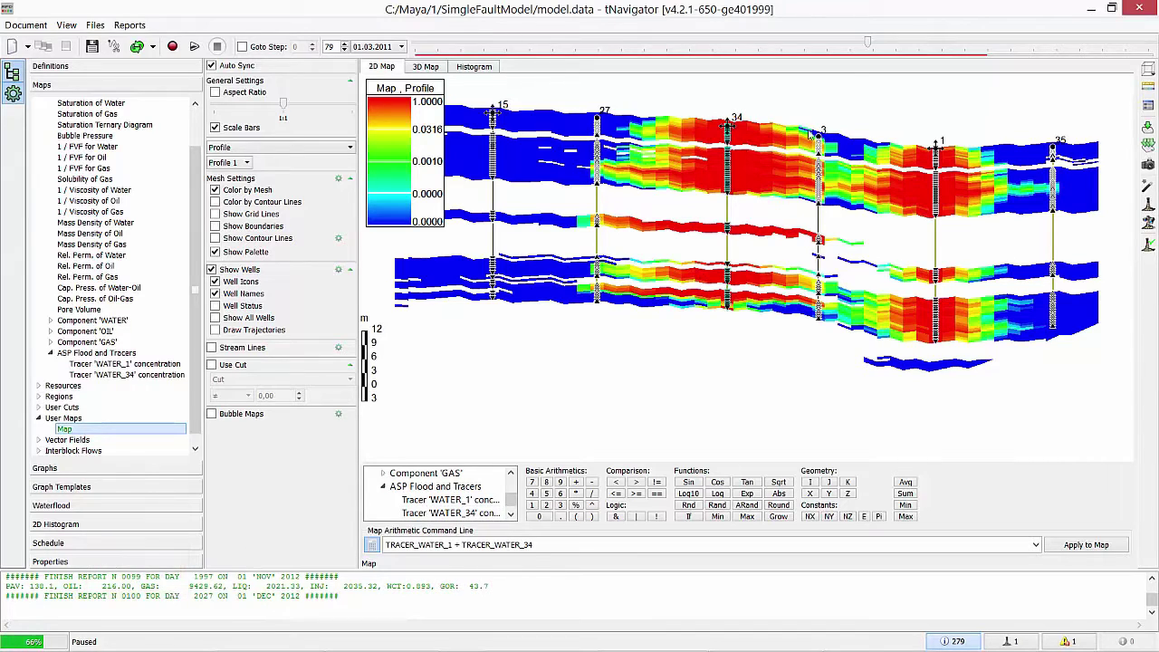
left_click_drag(869, 44, 710, 66)
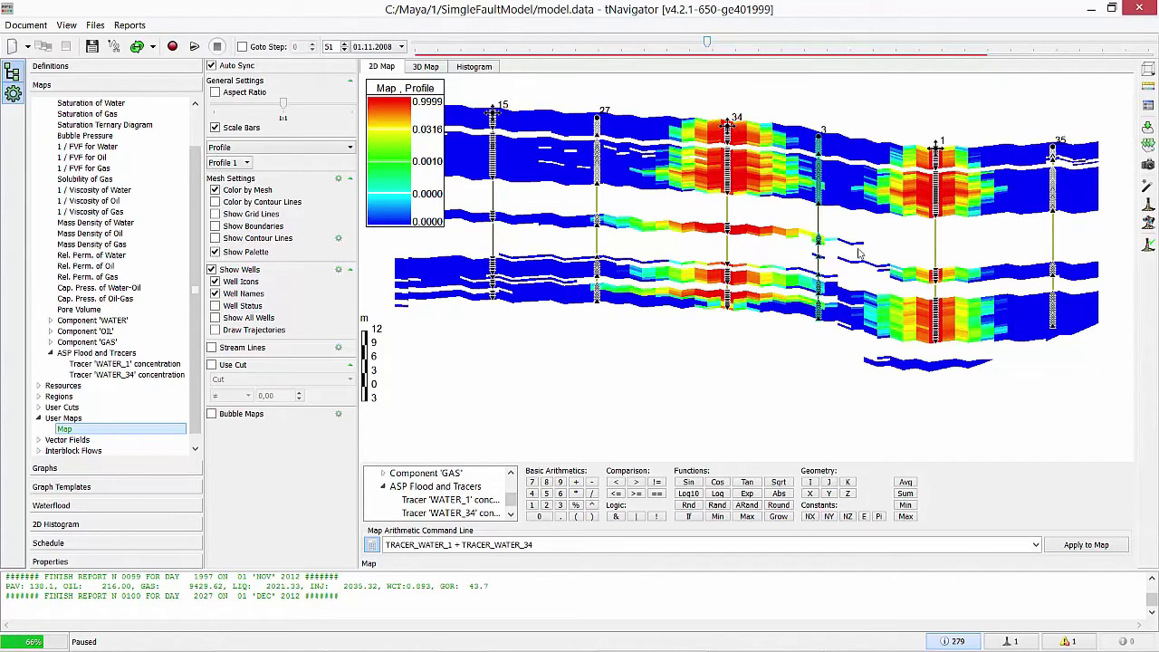
Step: Open the Tracers graphs, select well 3, and clear all plotted tracer parameters
left_click(136, 472)
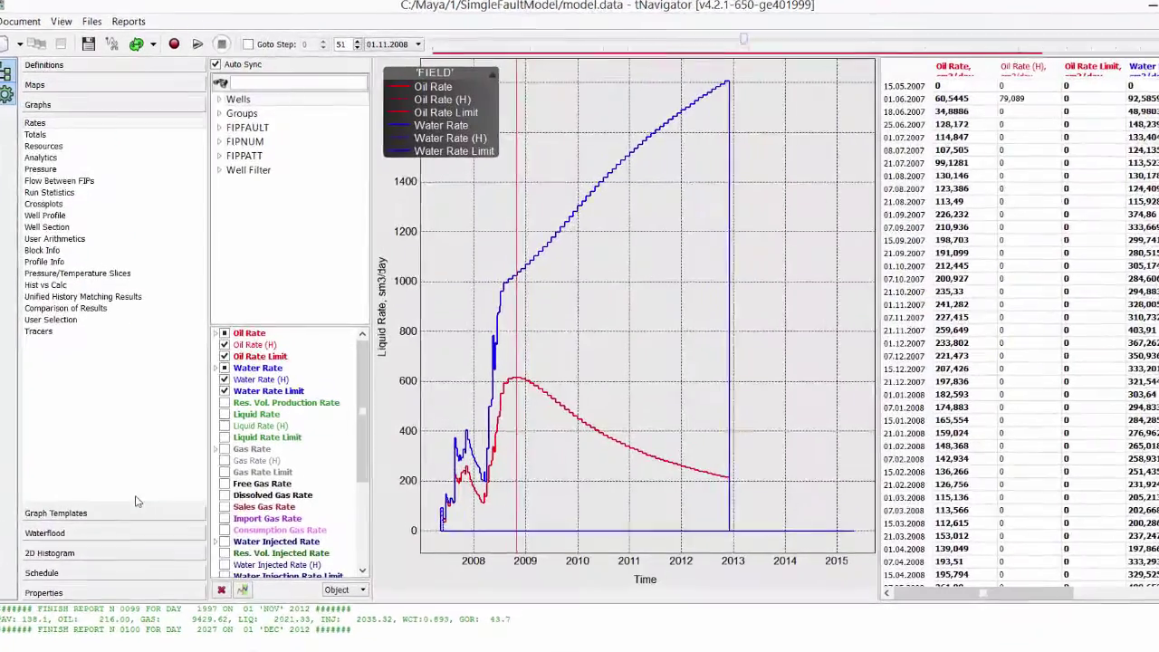
left_click(63, 355)
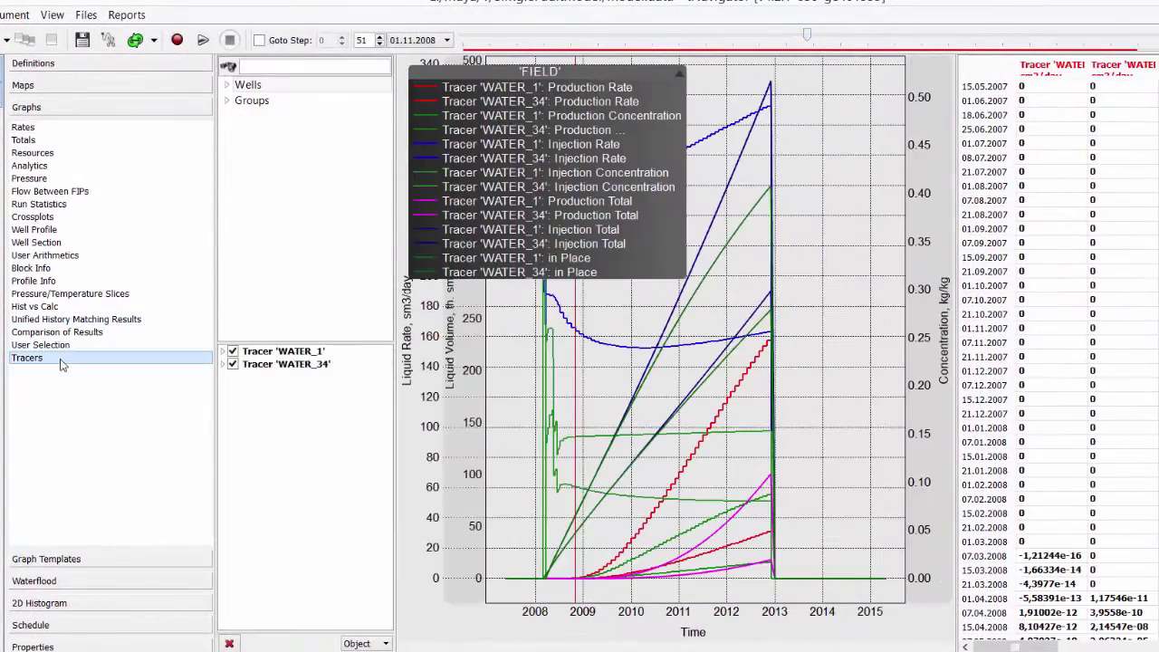
left_click(228, 84)
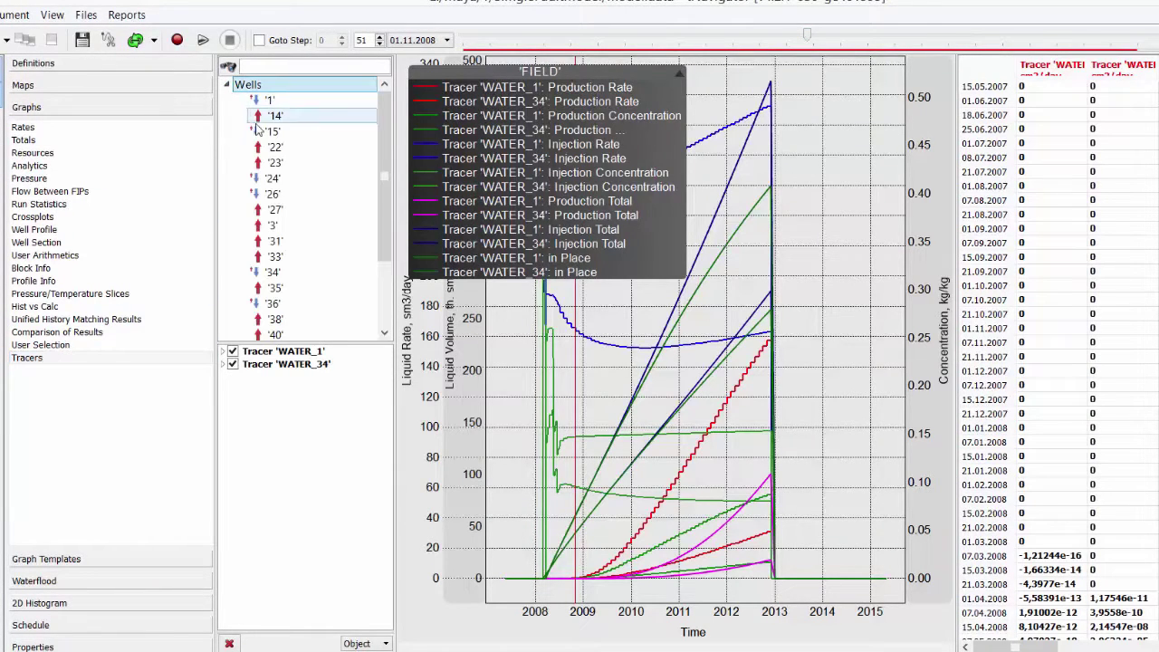
left_click(264, 225)
left_click(230, 642)
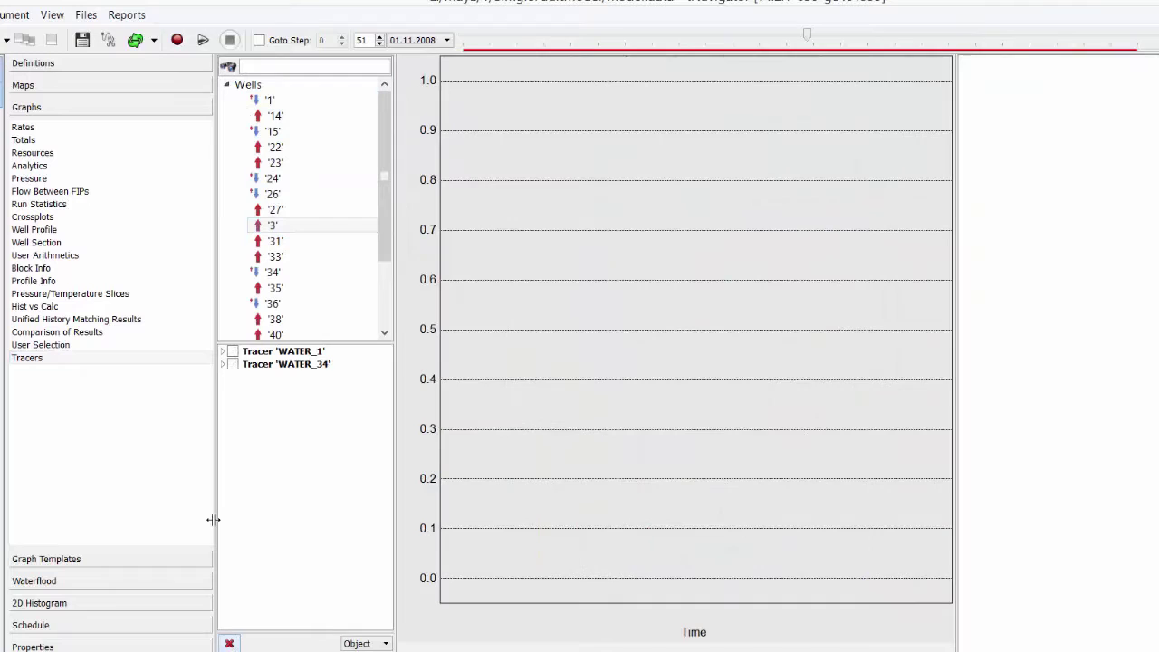
Step: Plot the WATER_1 and WATER_34 tracer production rates for well 3, adjusting the list widths to read the parameter names
left_click_drag(212, 520, 160, 507)
left_click(167, 352)
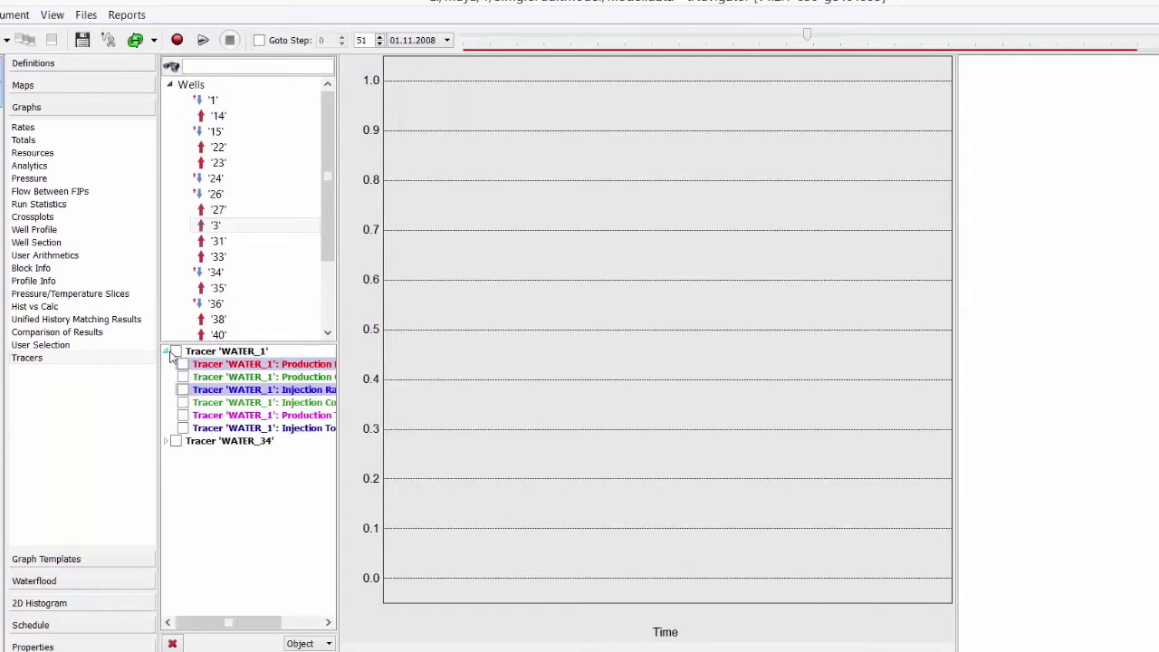
left_click(183, 364)
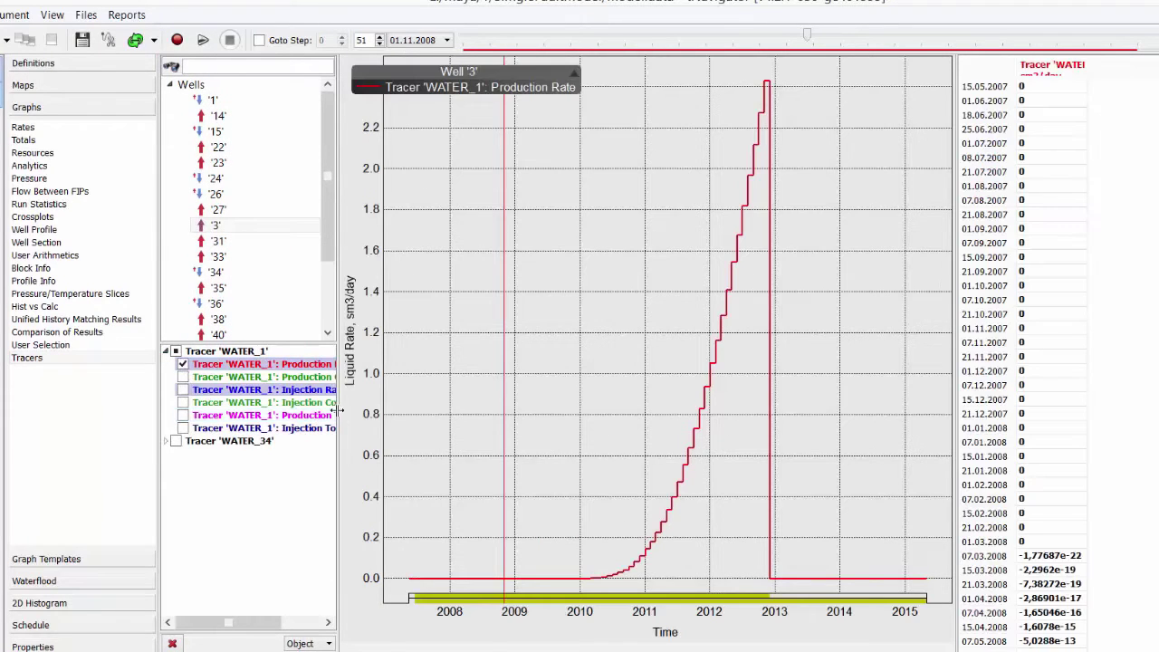
left_click_drag(386, 415, 385, 417)
left_click(168, 441)
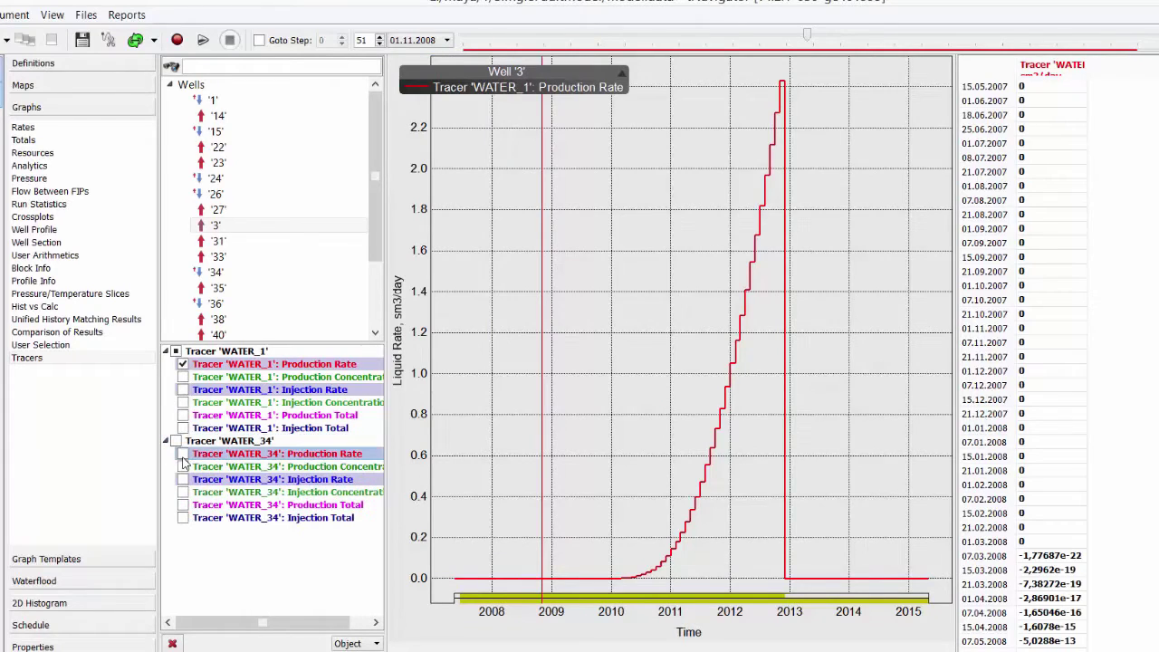
left_click(183, 453)
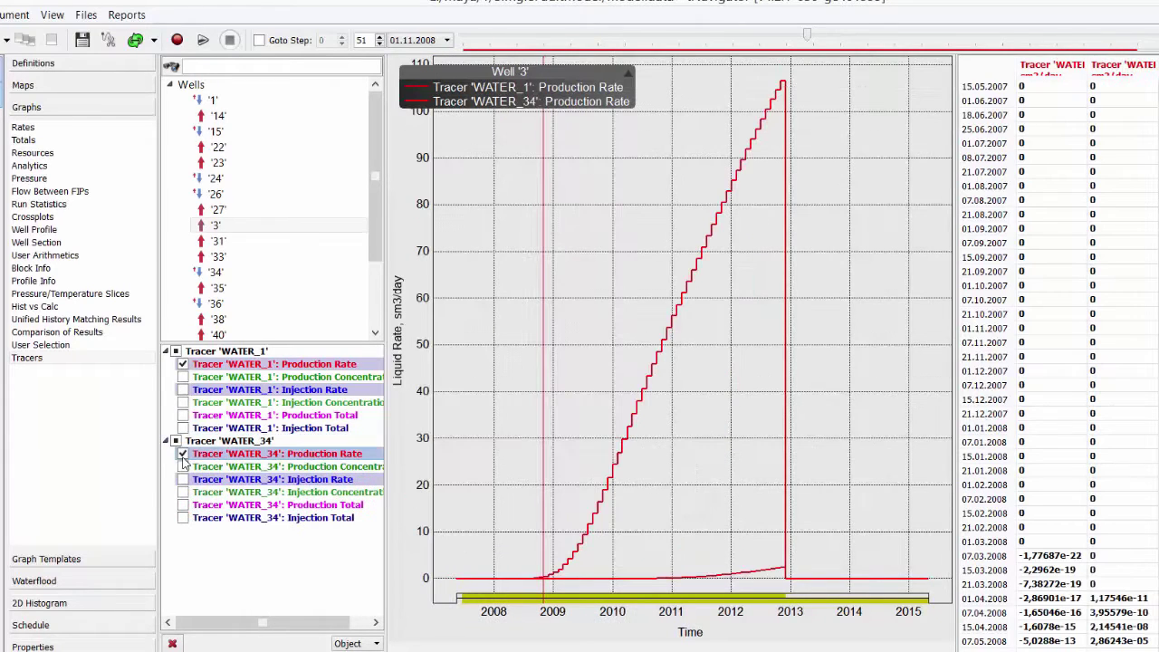
Step: Resume the paused calculation and run it through the final time step, 129 (01.05.2015)
left_click(890, 41)
left_click(178, 41)
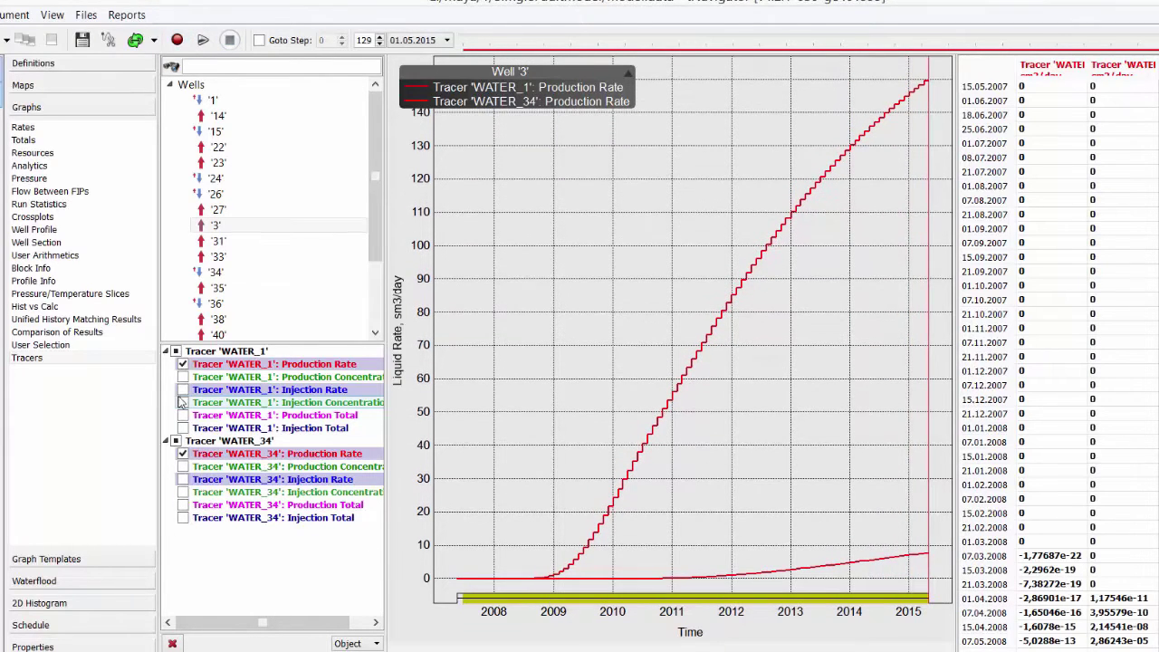
Step: Replace both production rate curves with the WATER_1 and WATER_34 production concentrations, and show the table values for 01.05.2015
left_click(183, 363)
left_click(183, 377)
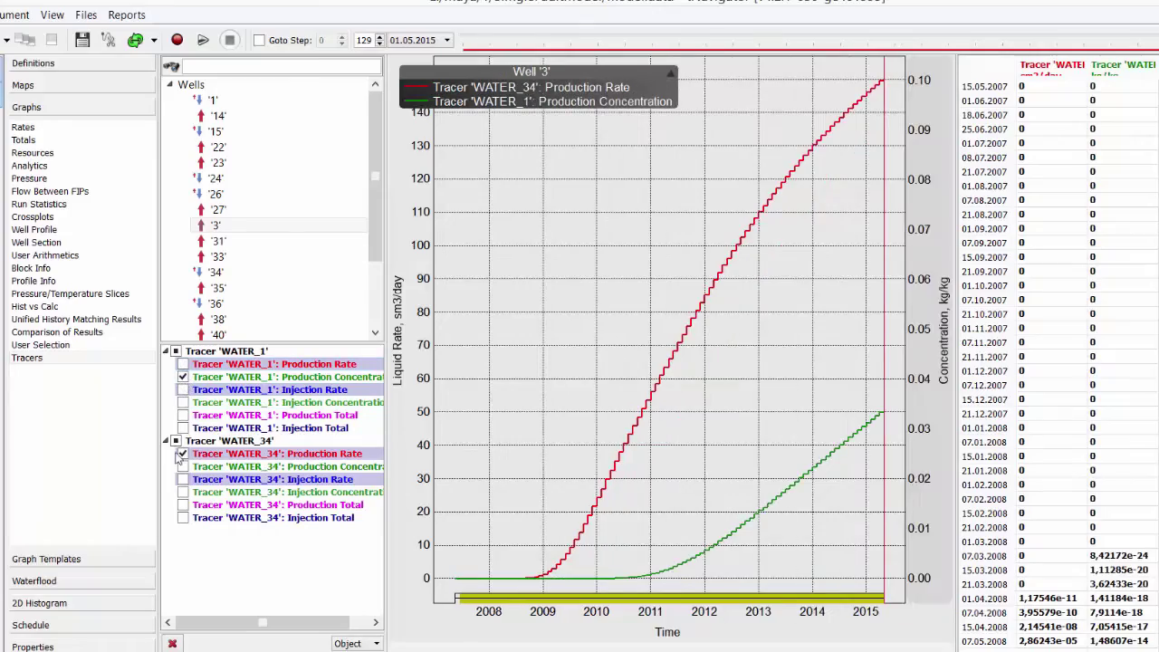
left_click(183, 454)
left_click(183, 466)
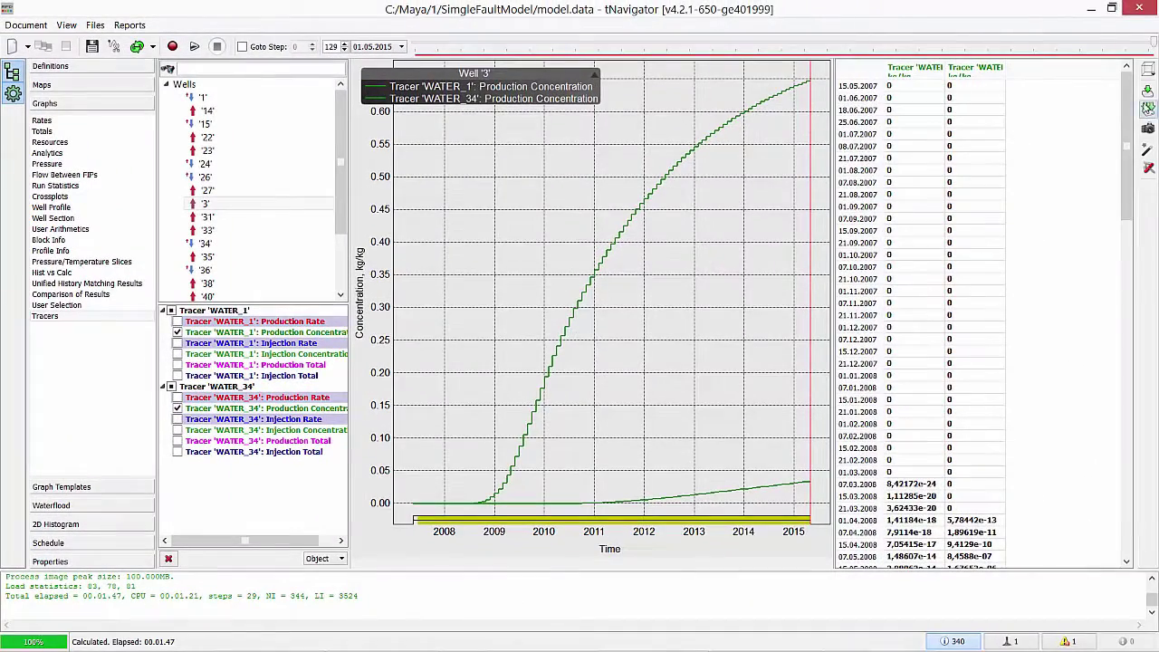
left_click_drag(1126, 145, 1126, 484)
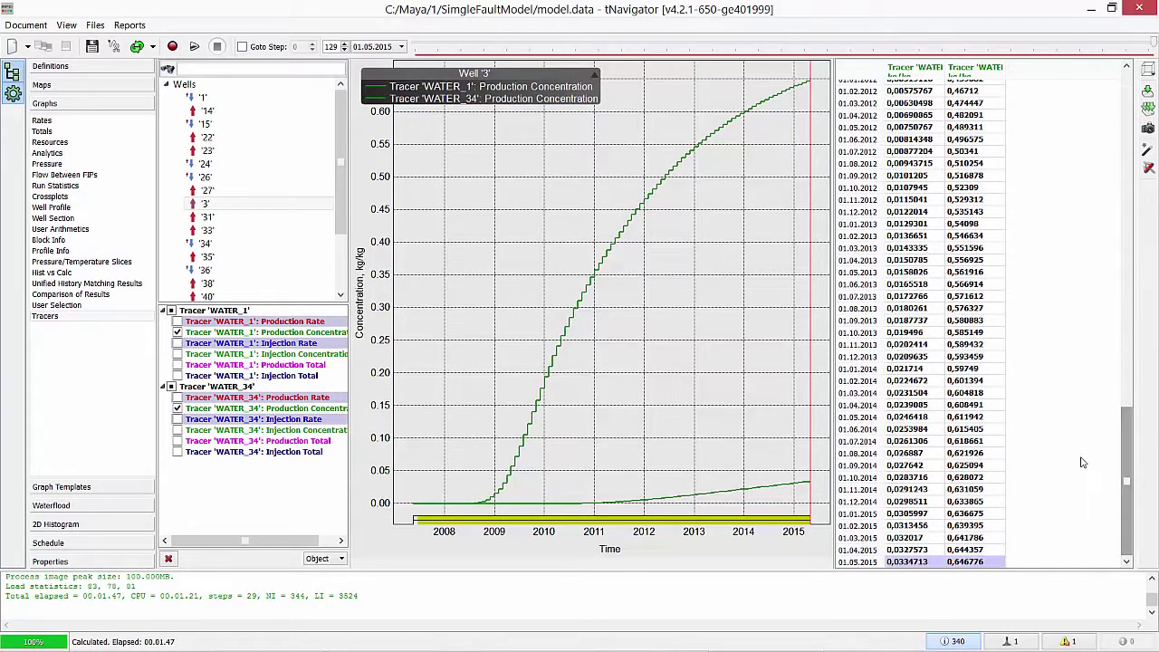